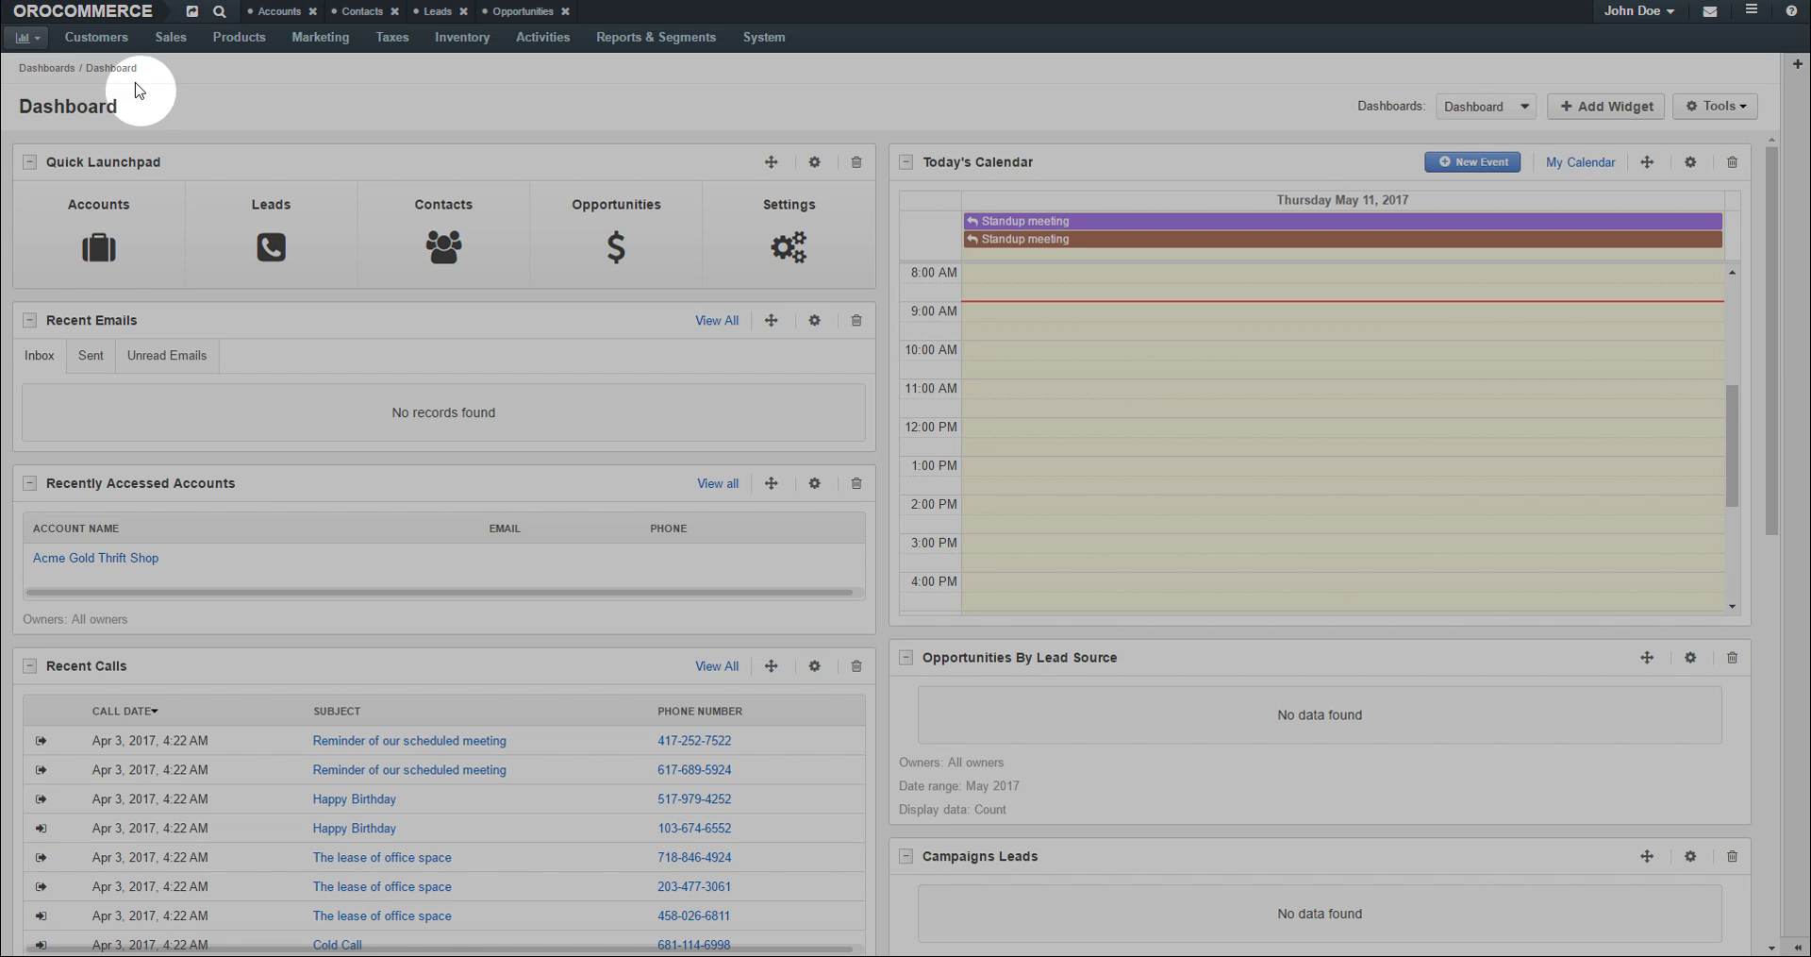
Open the list of all customers and start creating a new customer record.
left_click(104, 39)
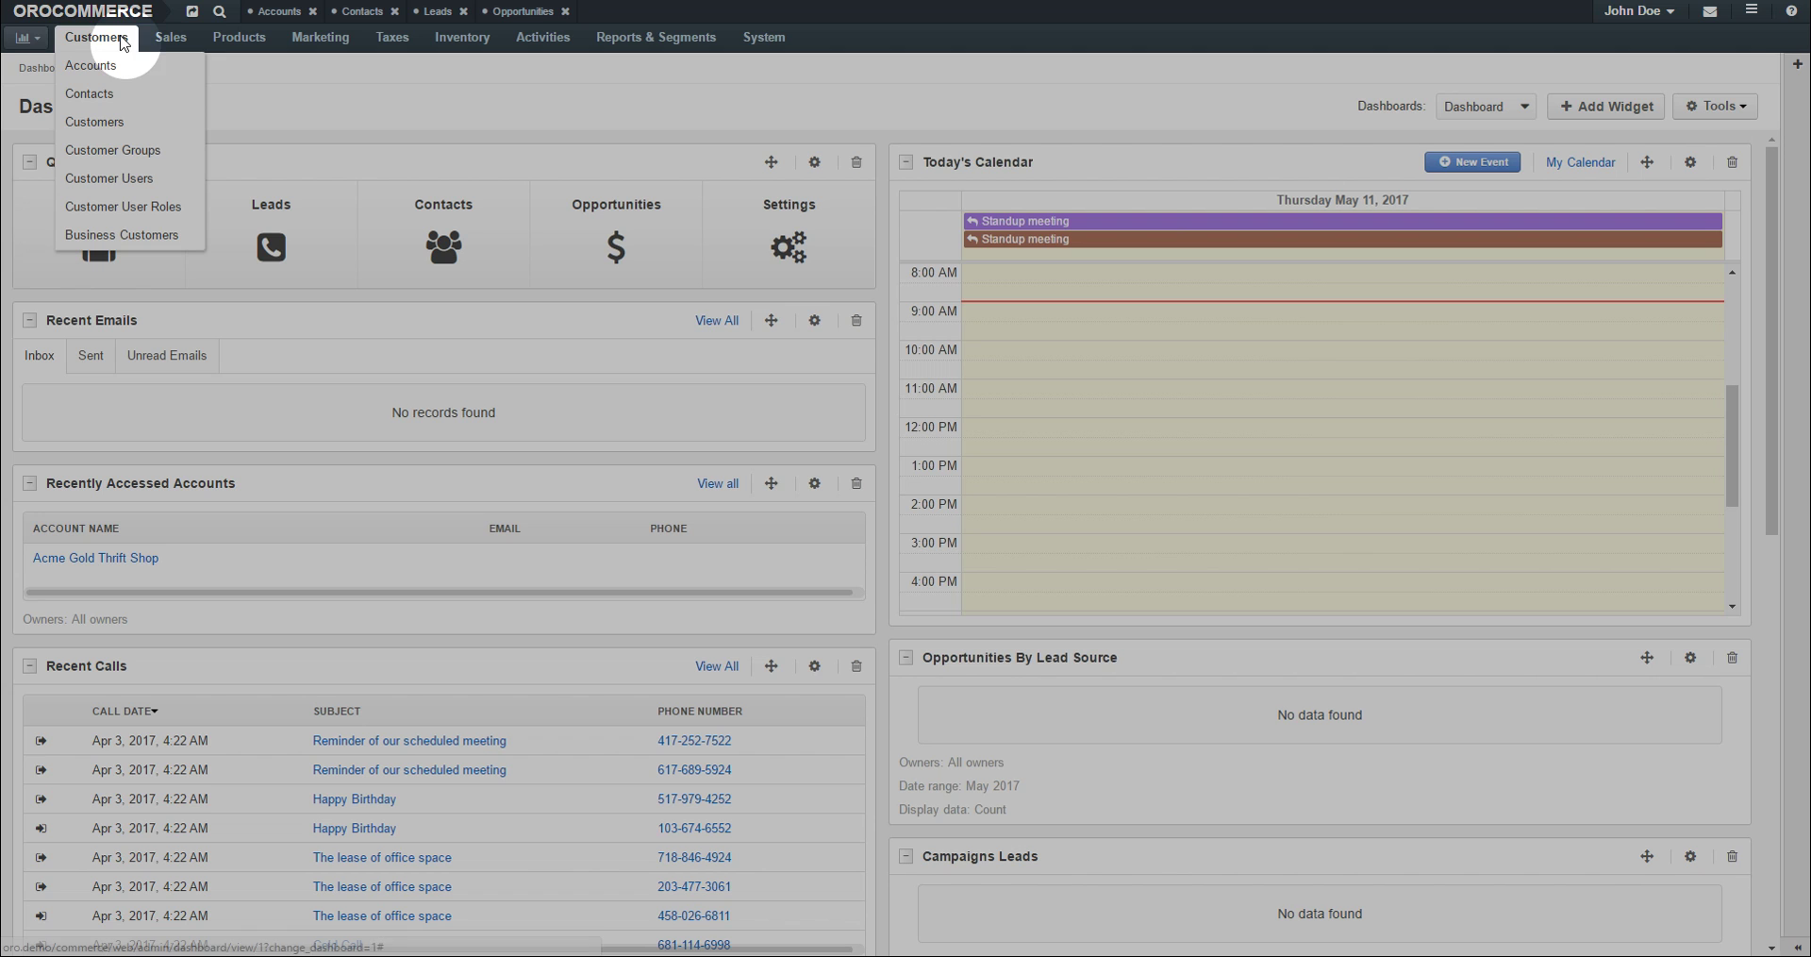
left_click(119, 123)
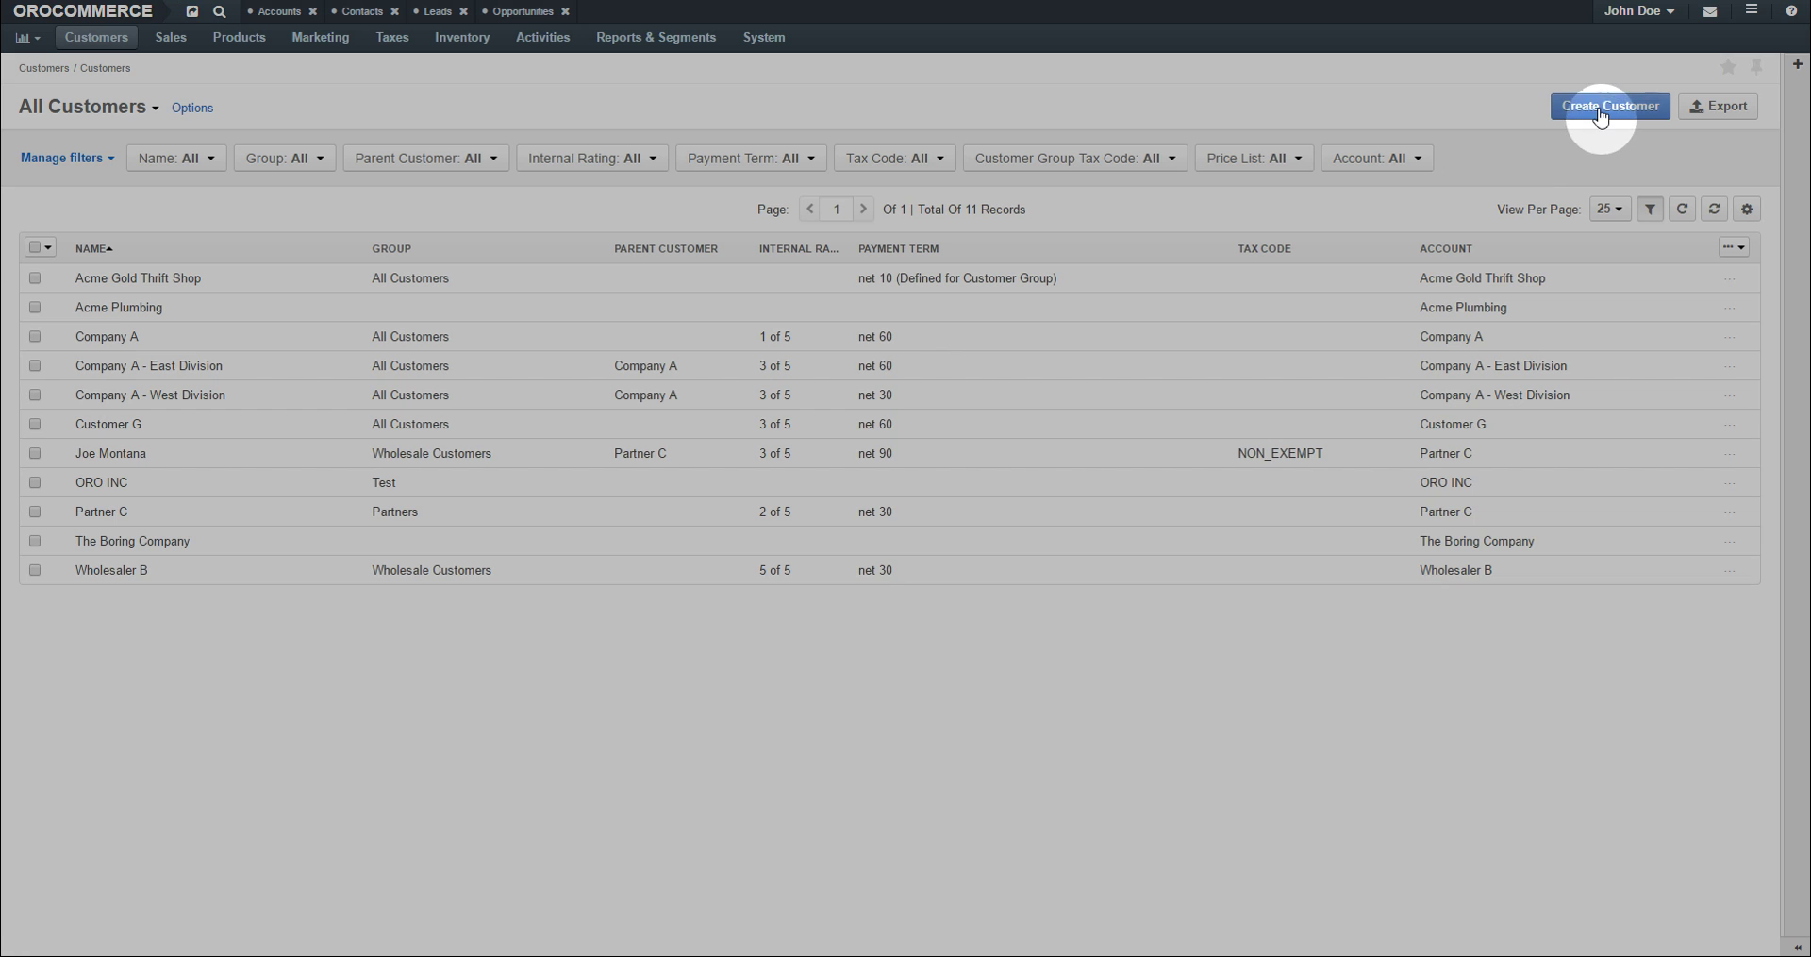
left_click(1604, 107)
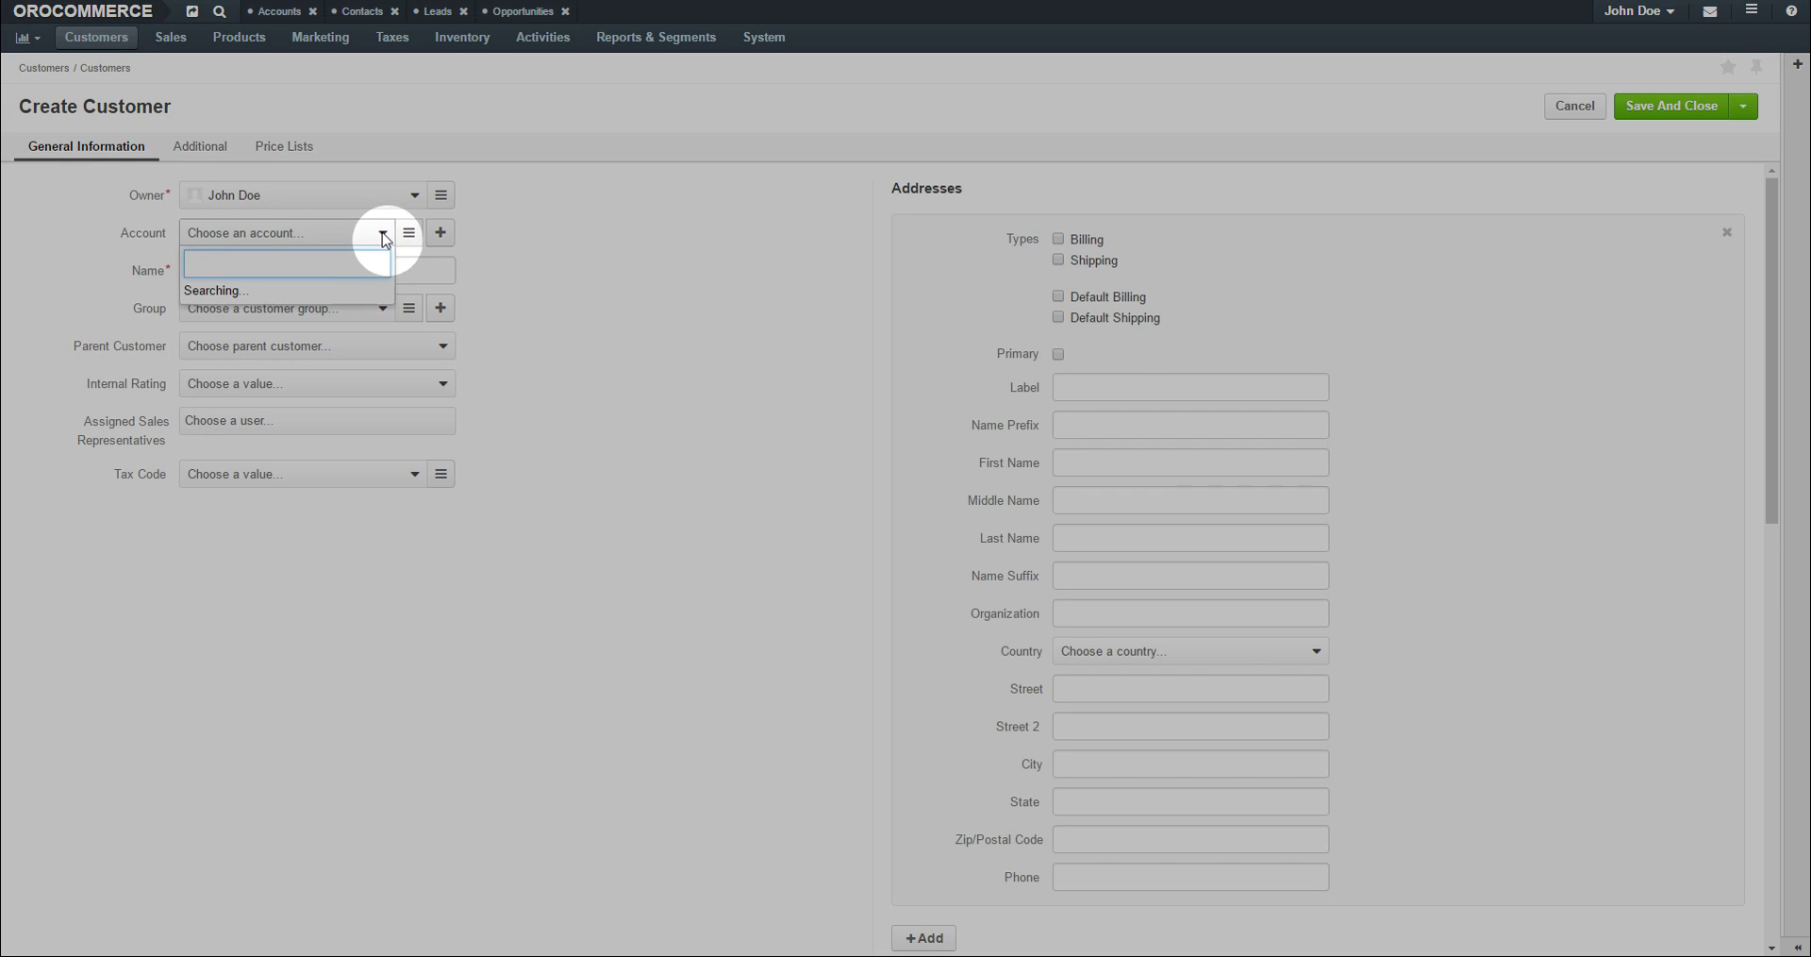
Fill in the new customer's account as Company A, the customer's full name, and the group as Wholesale Customers.
left_click(379, 233)
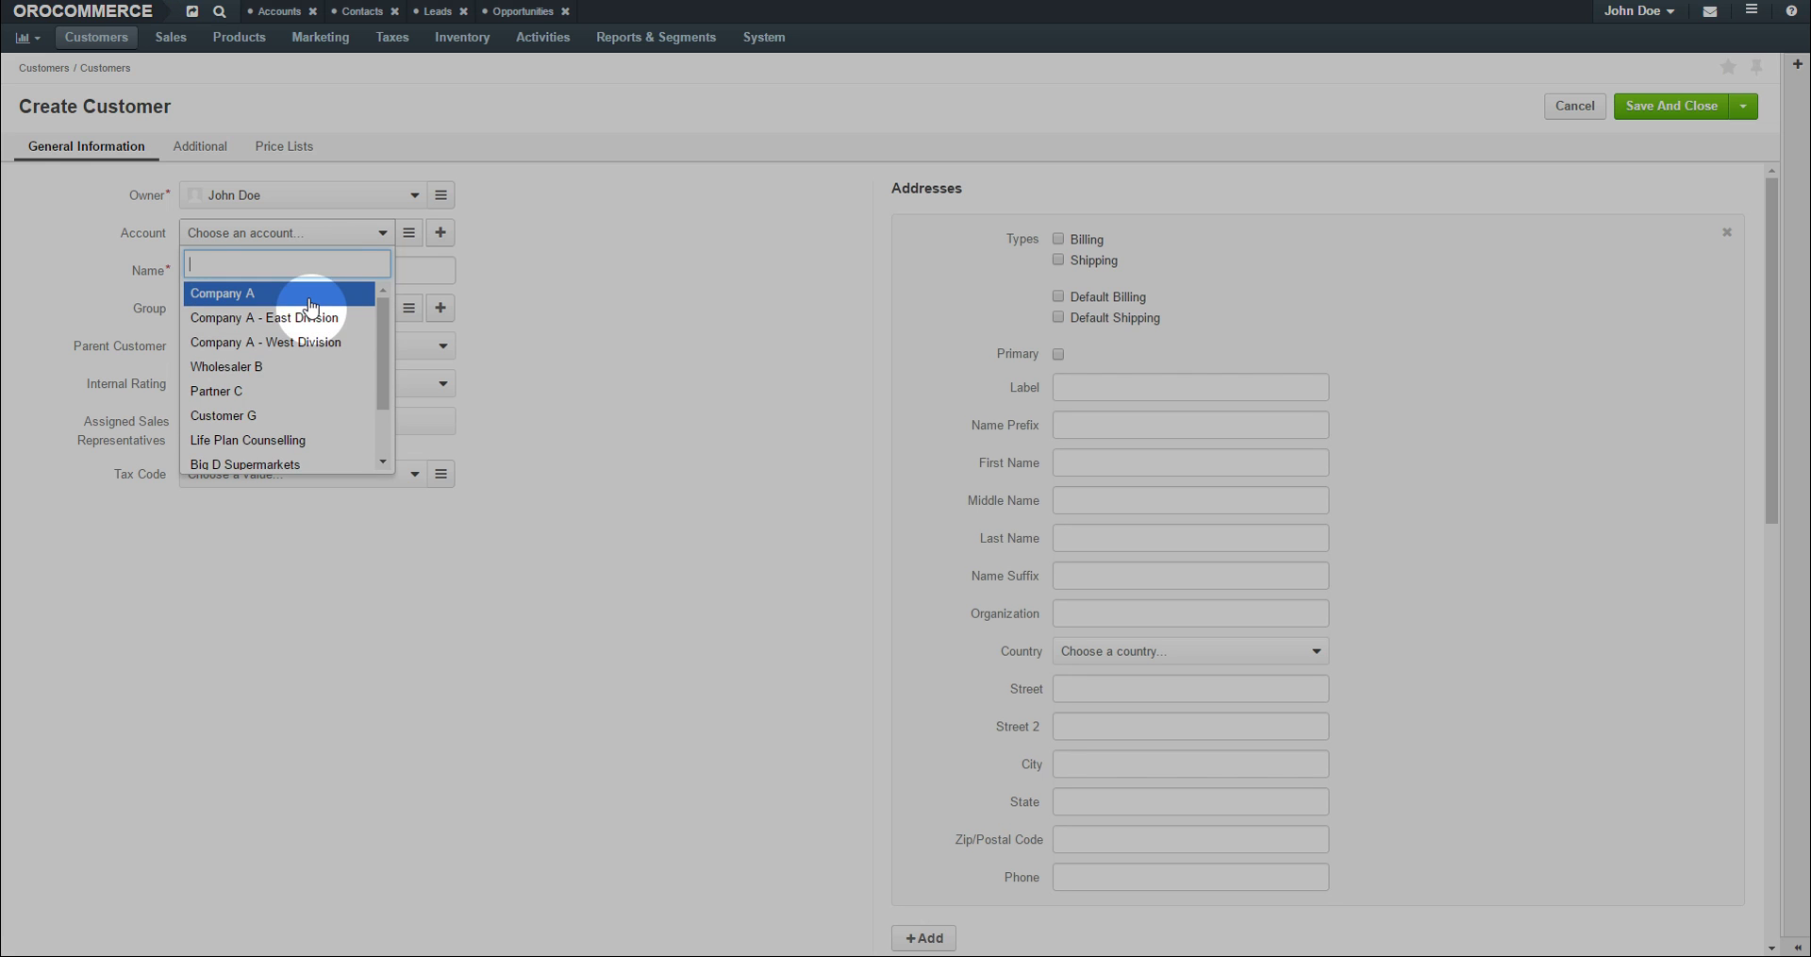
left_click(310, 301)
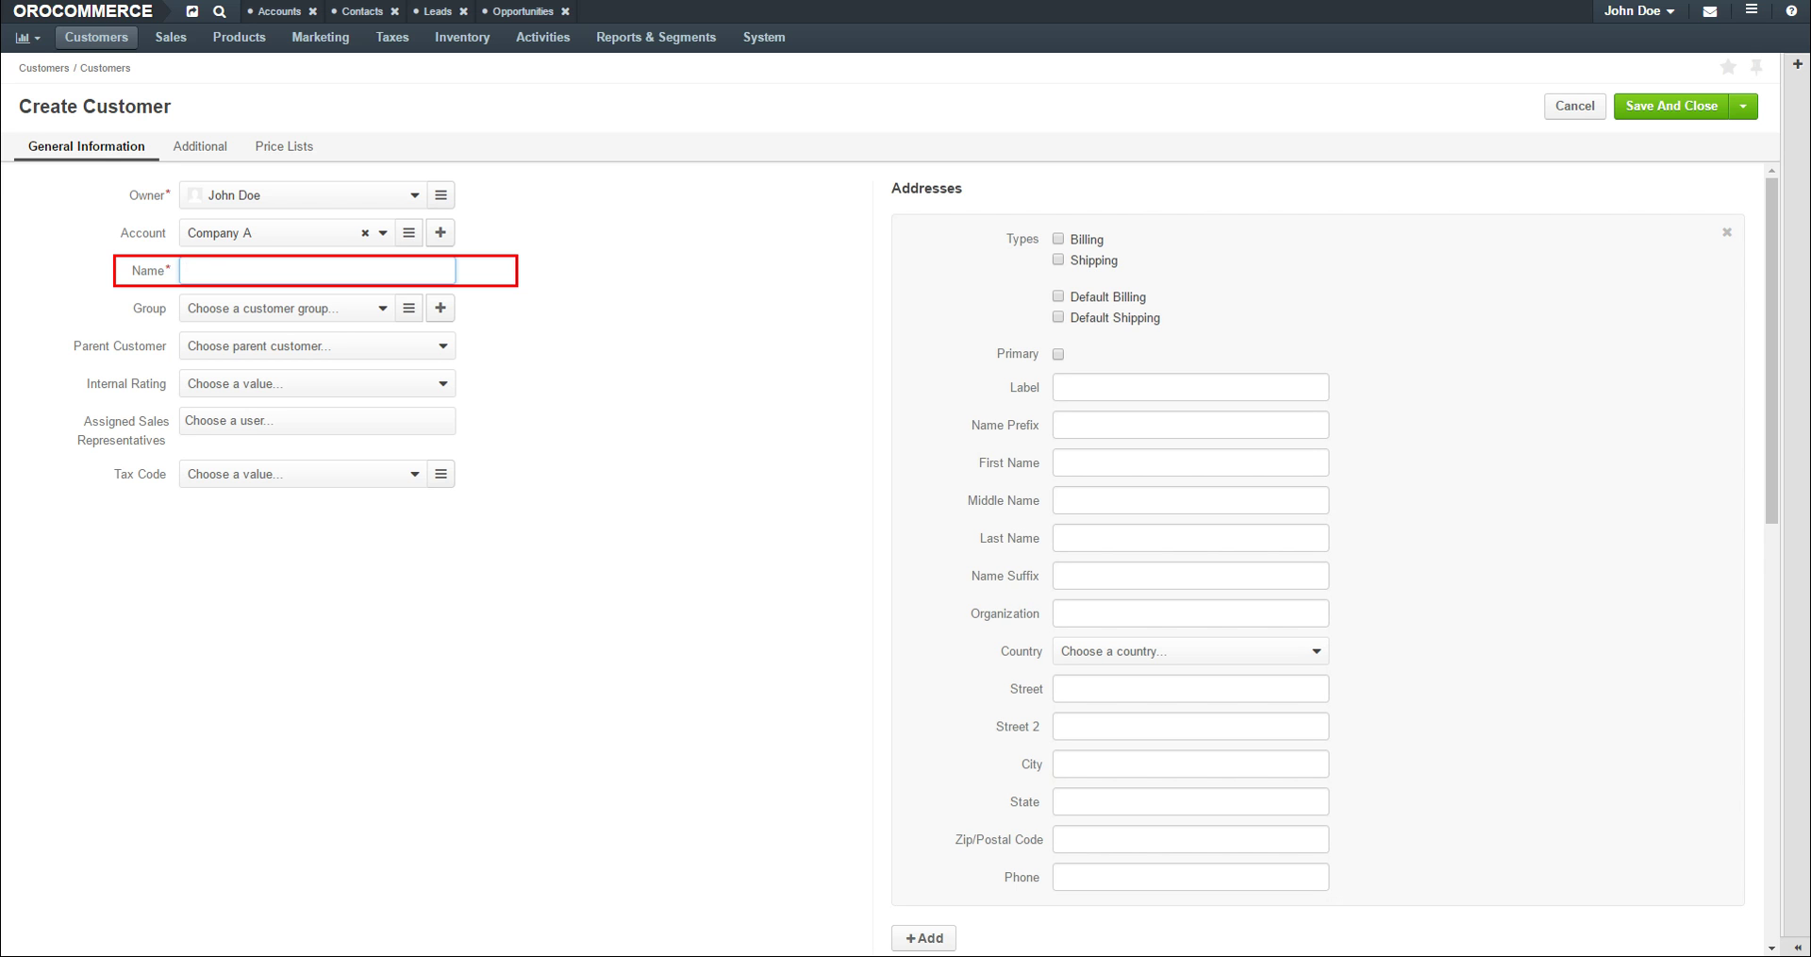
left_click(292, 271)
type("Joe Swanson")
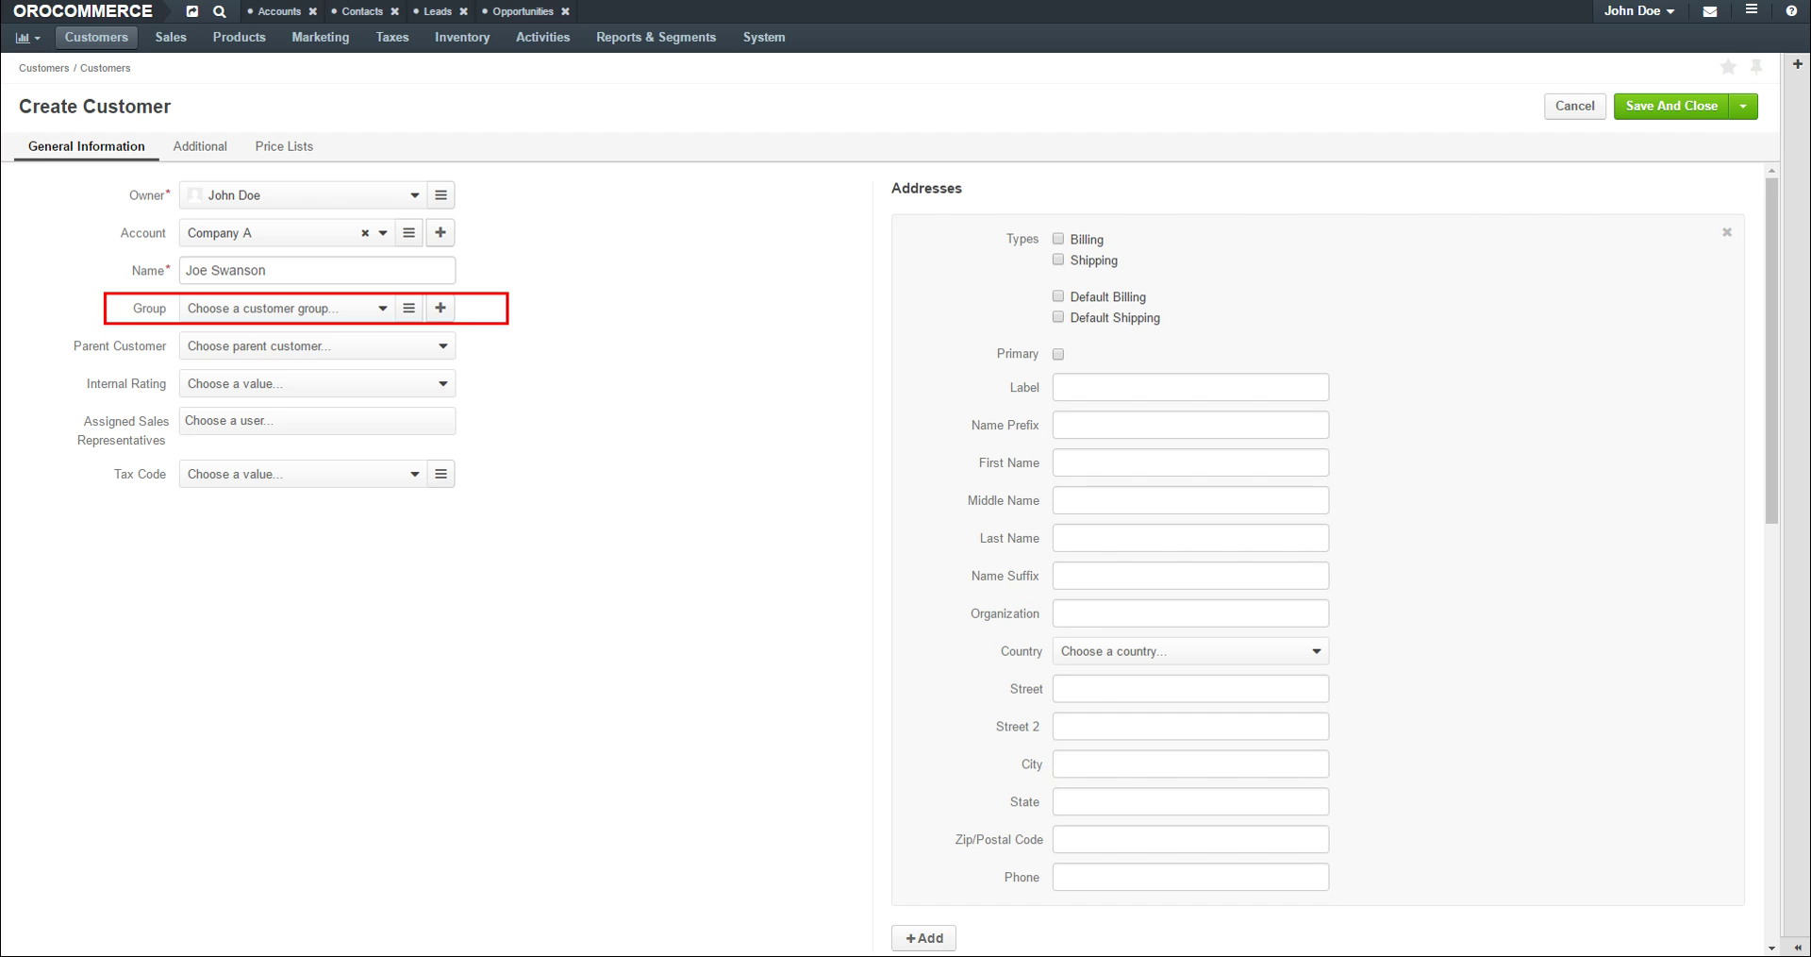
left_click(382, 310)
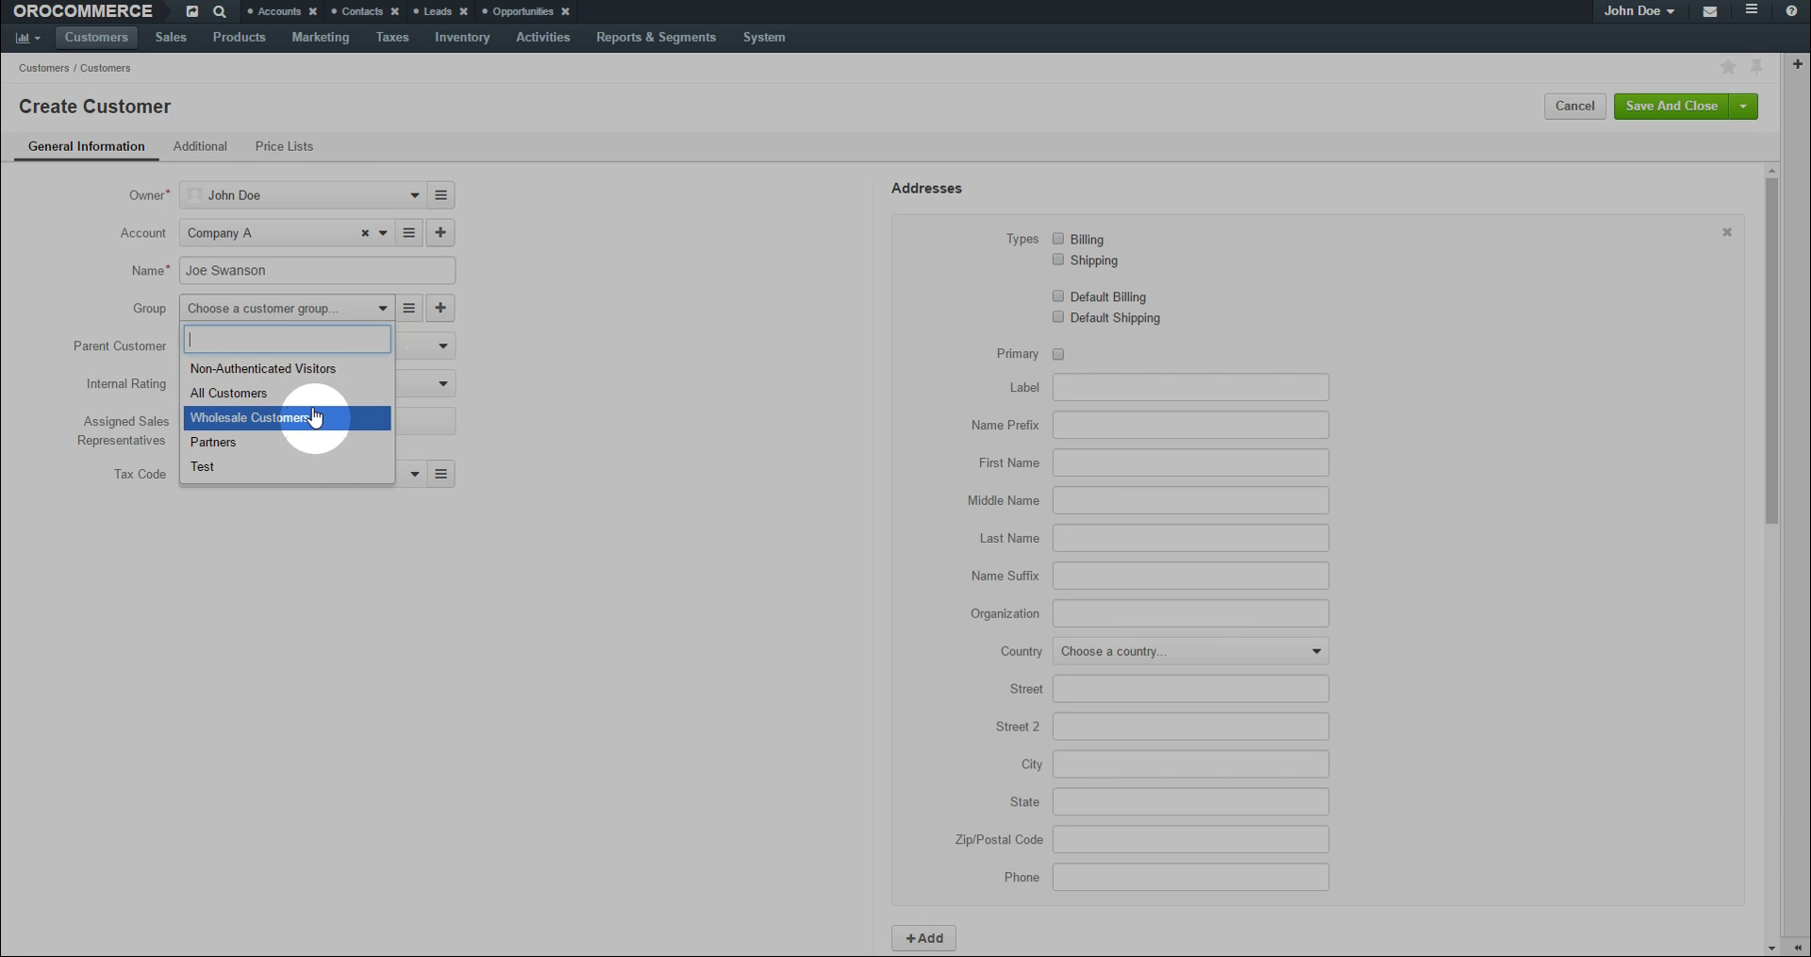
left_click(314, 417)
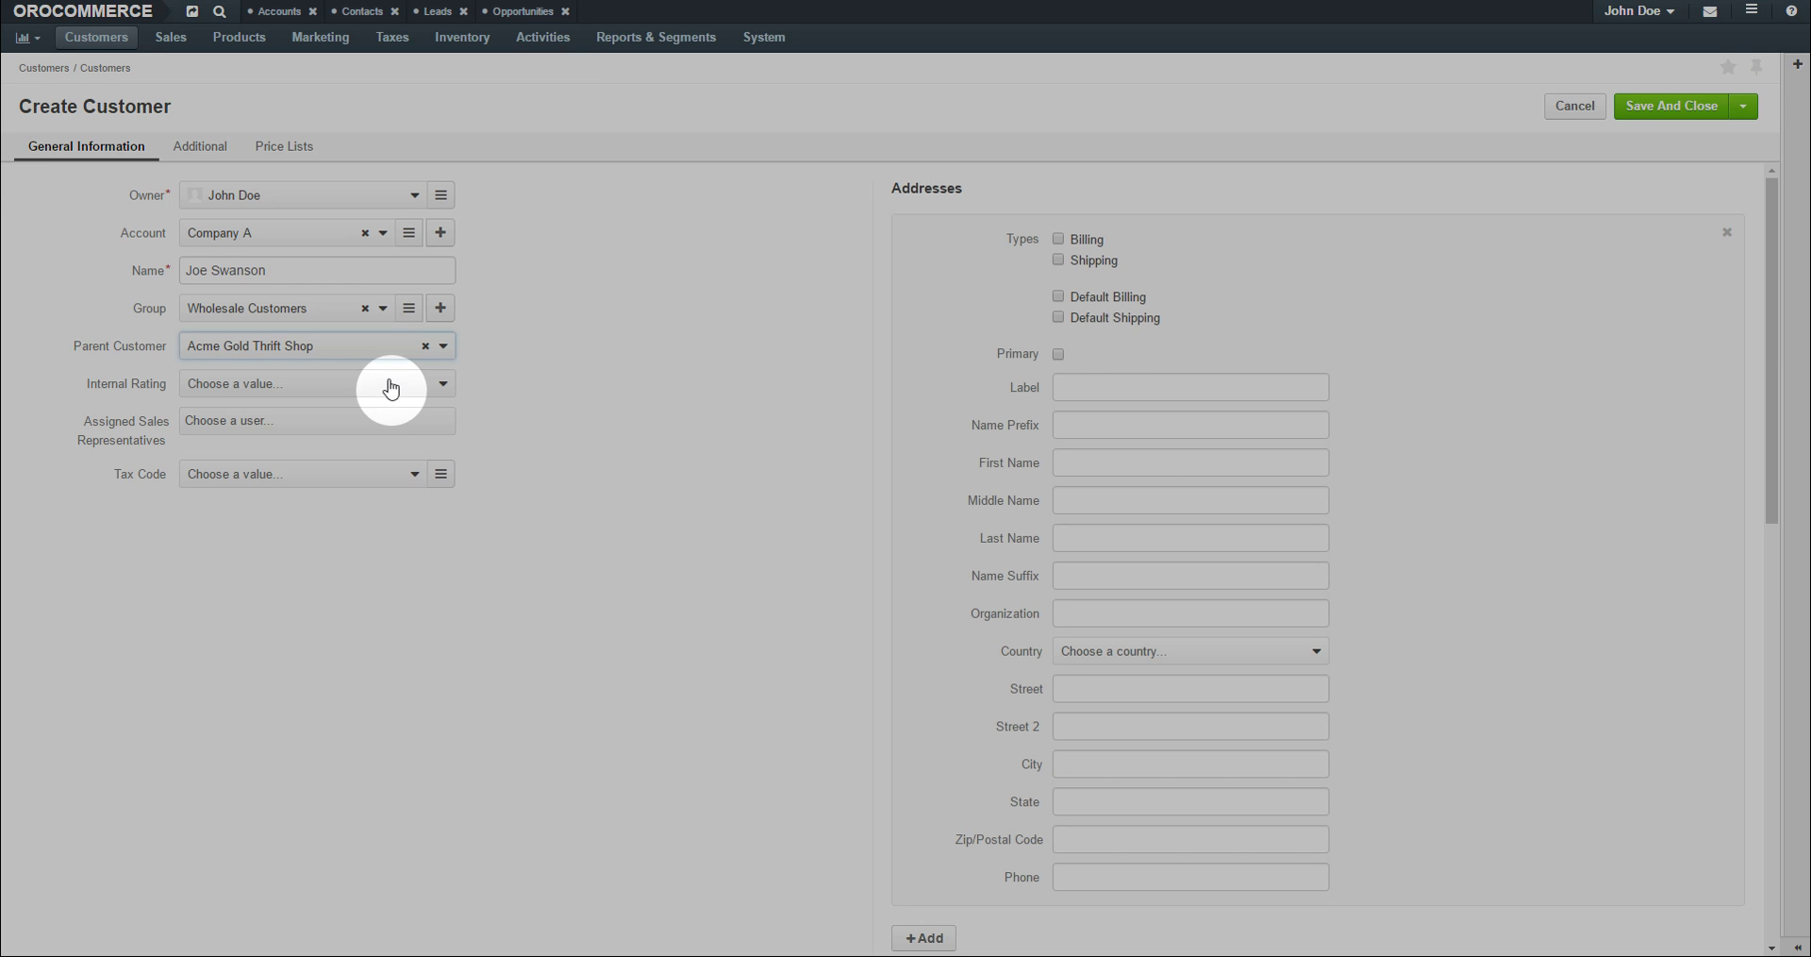
Set the internal rating to 3 of 5, assign the account owner as sales representative, and choose the STATE_GOVERNMENTS tax code.
left_click(384, 384)
left_click(315, 464)
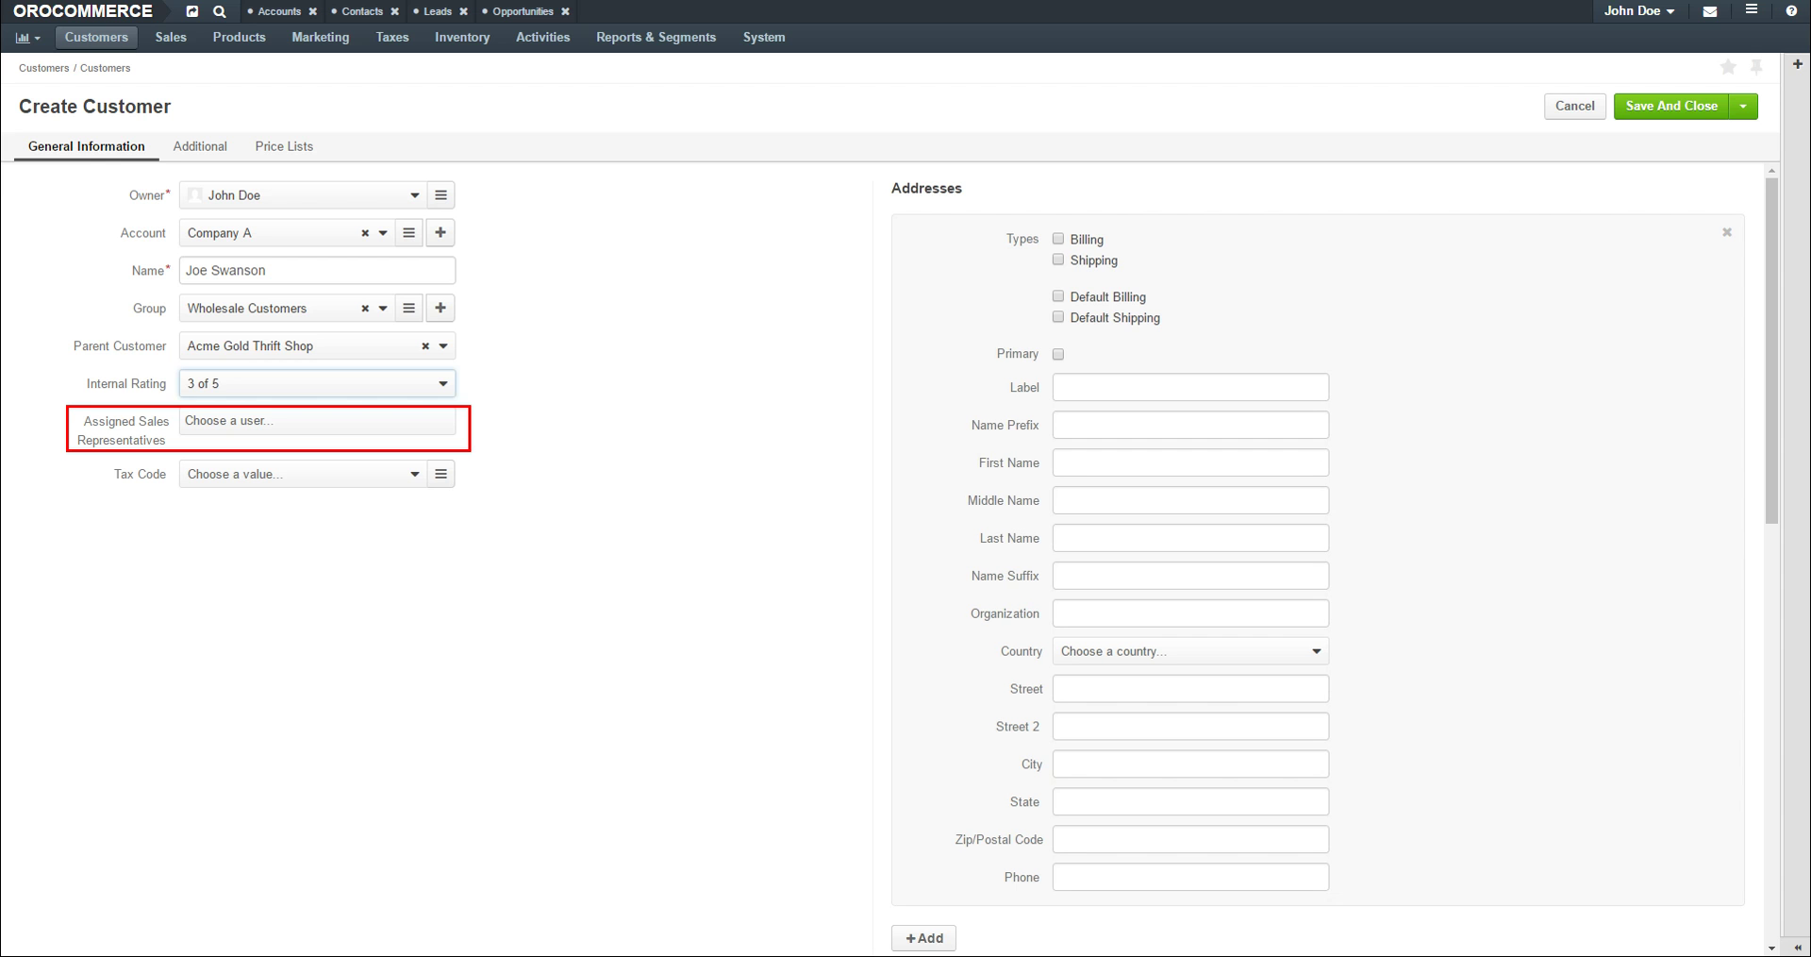
left_click(392, 421)
left_click(283, 453)
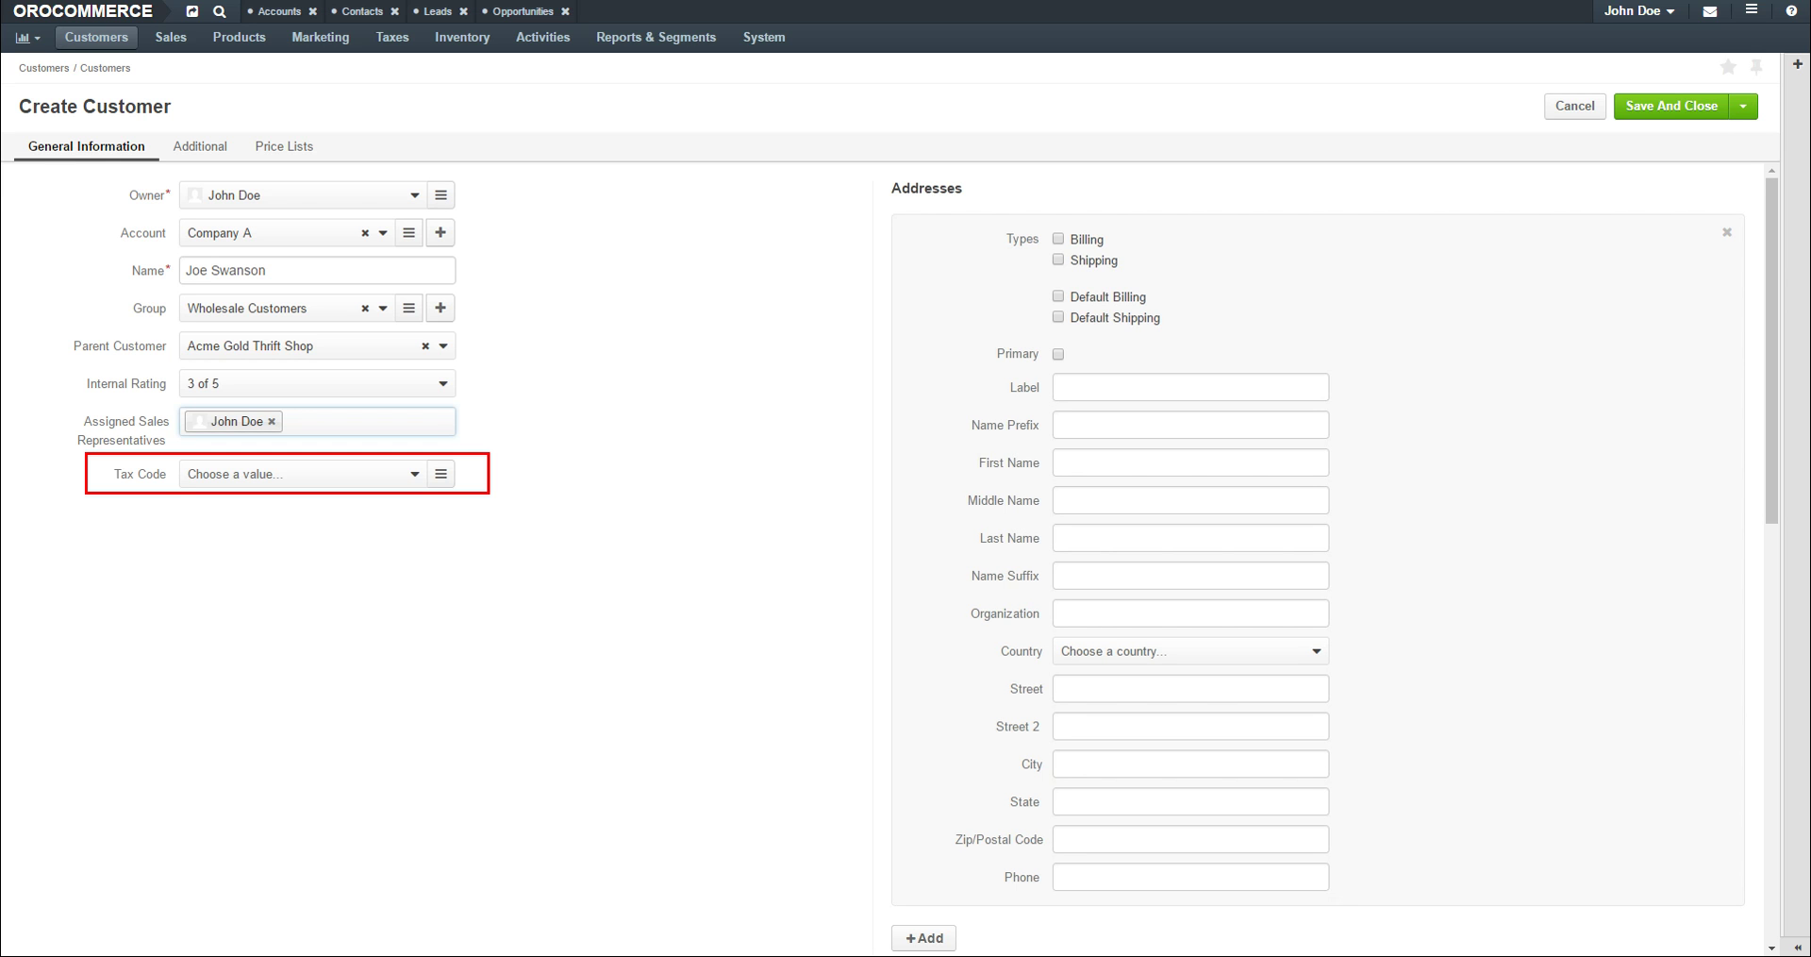
left_click(384, 476)
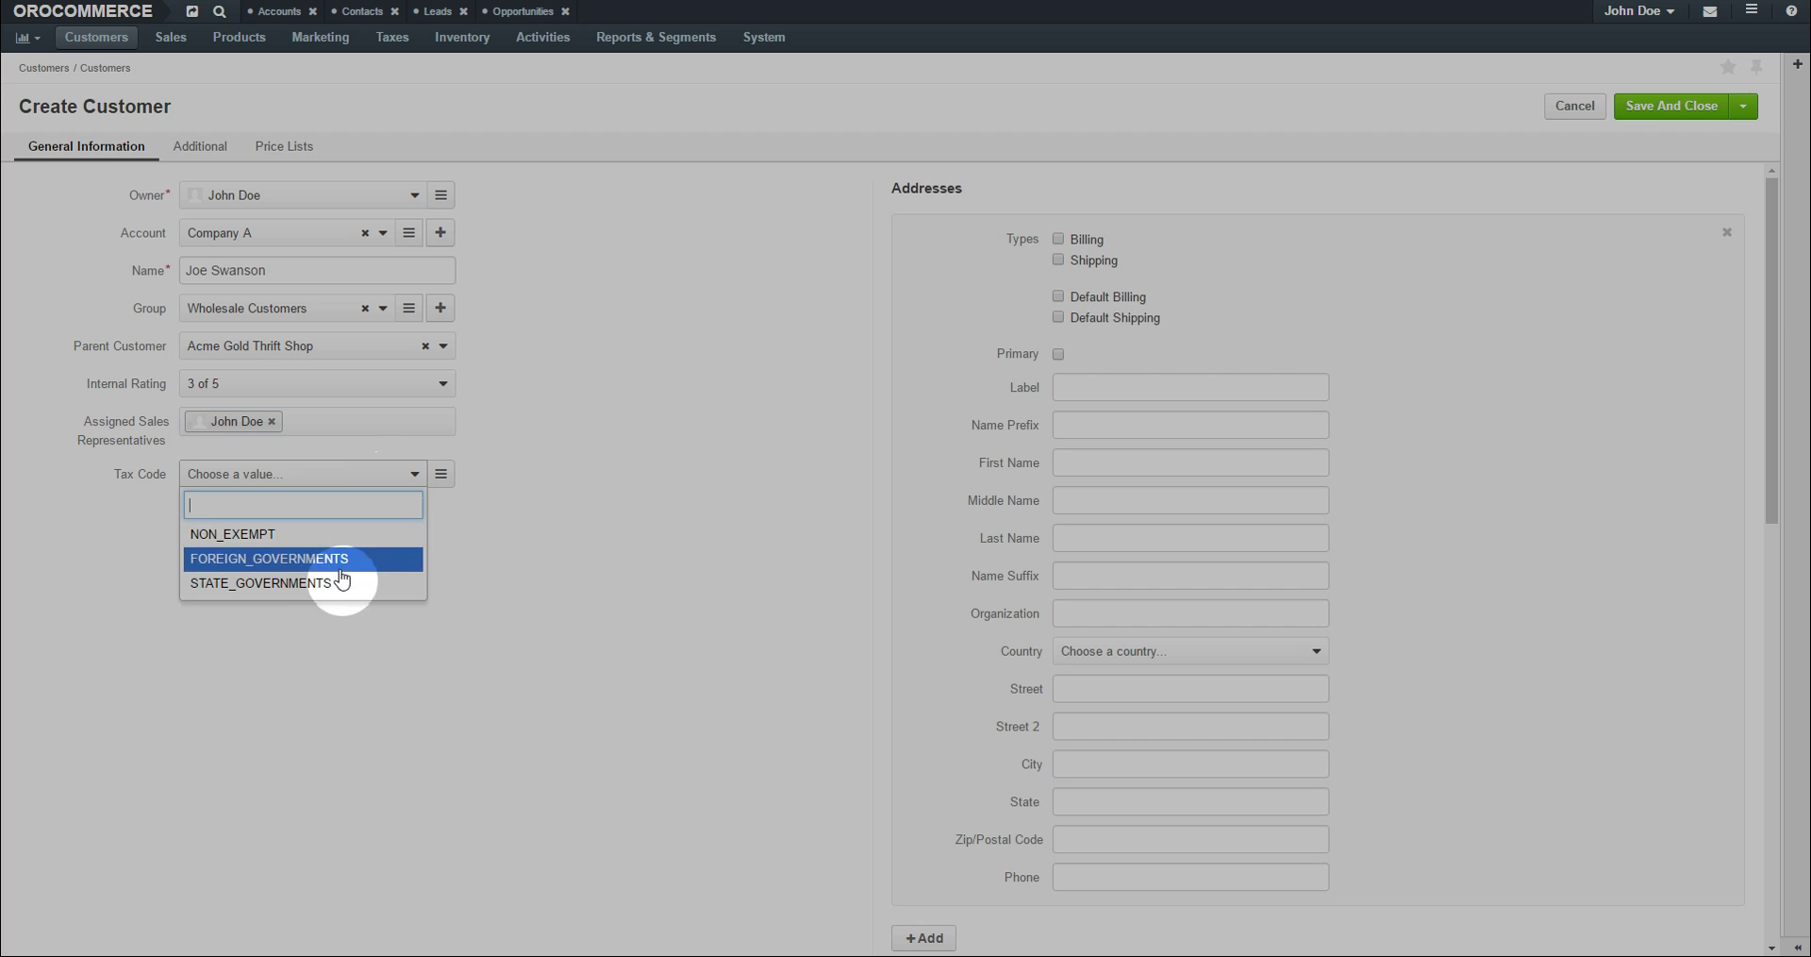
left_click(337, 584)
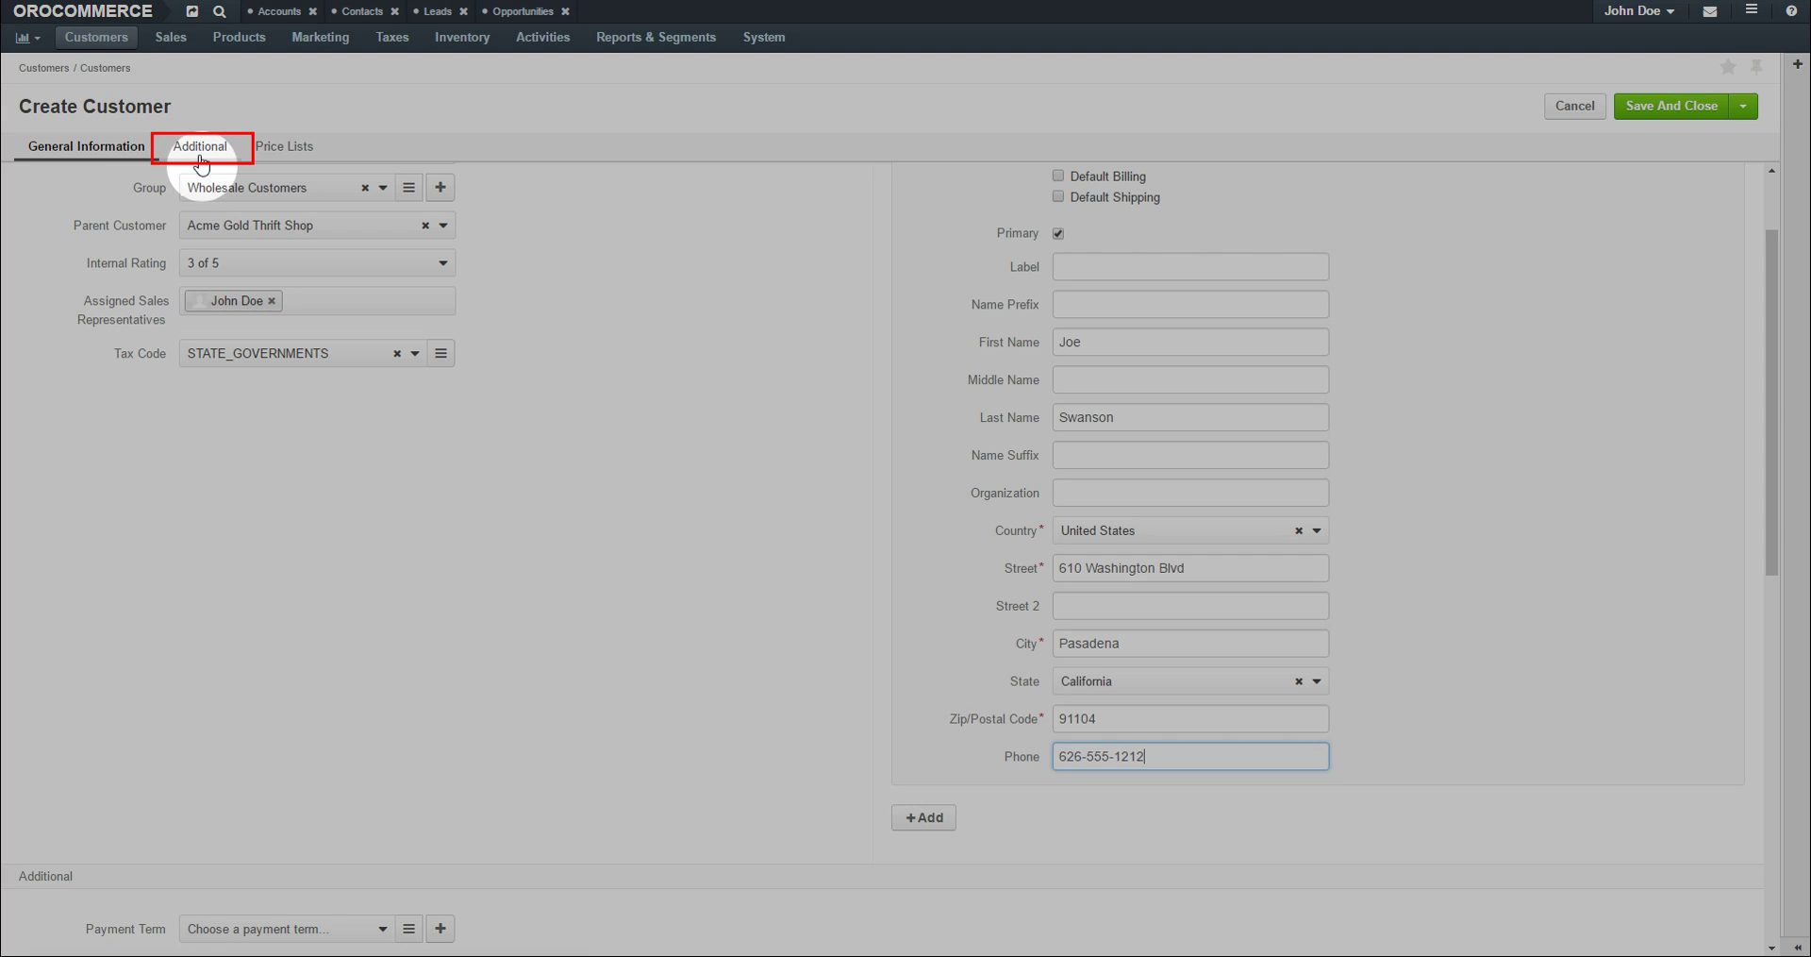
Set the customer's payment term to net 30 in the additional details.
left_click(199, 161)
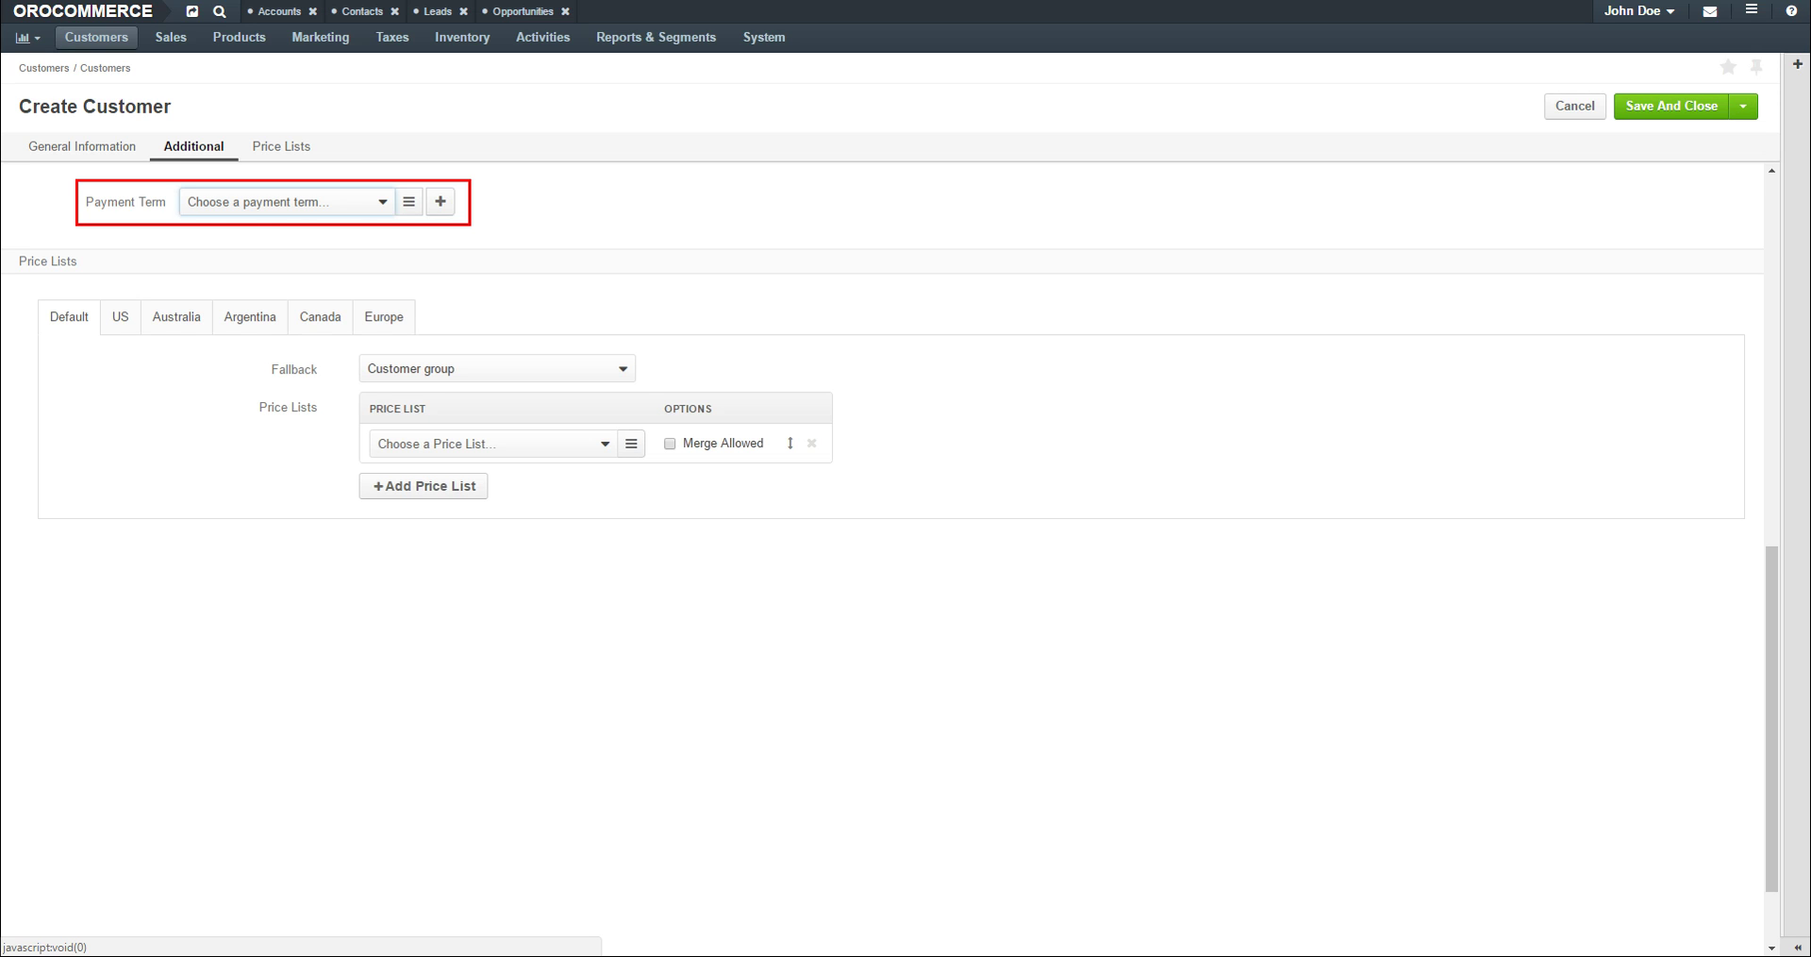
left_click(336, 202)
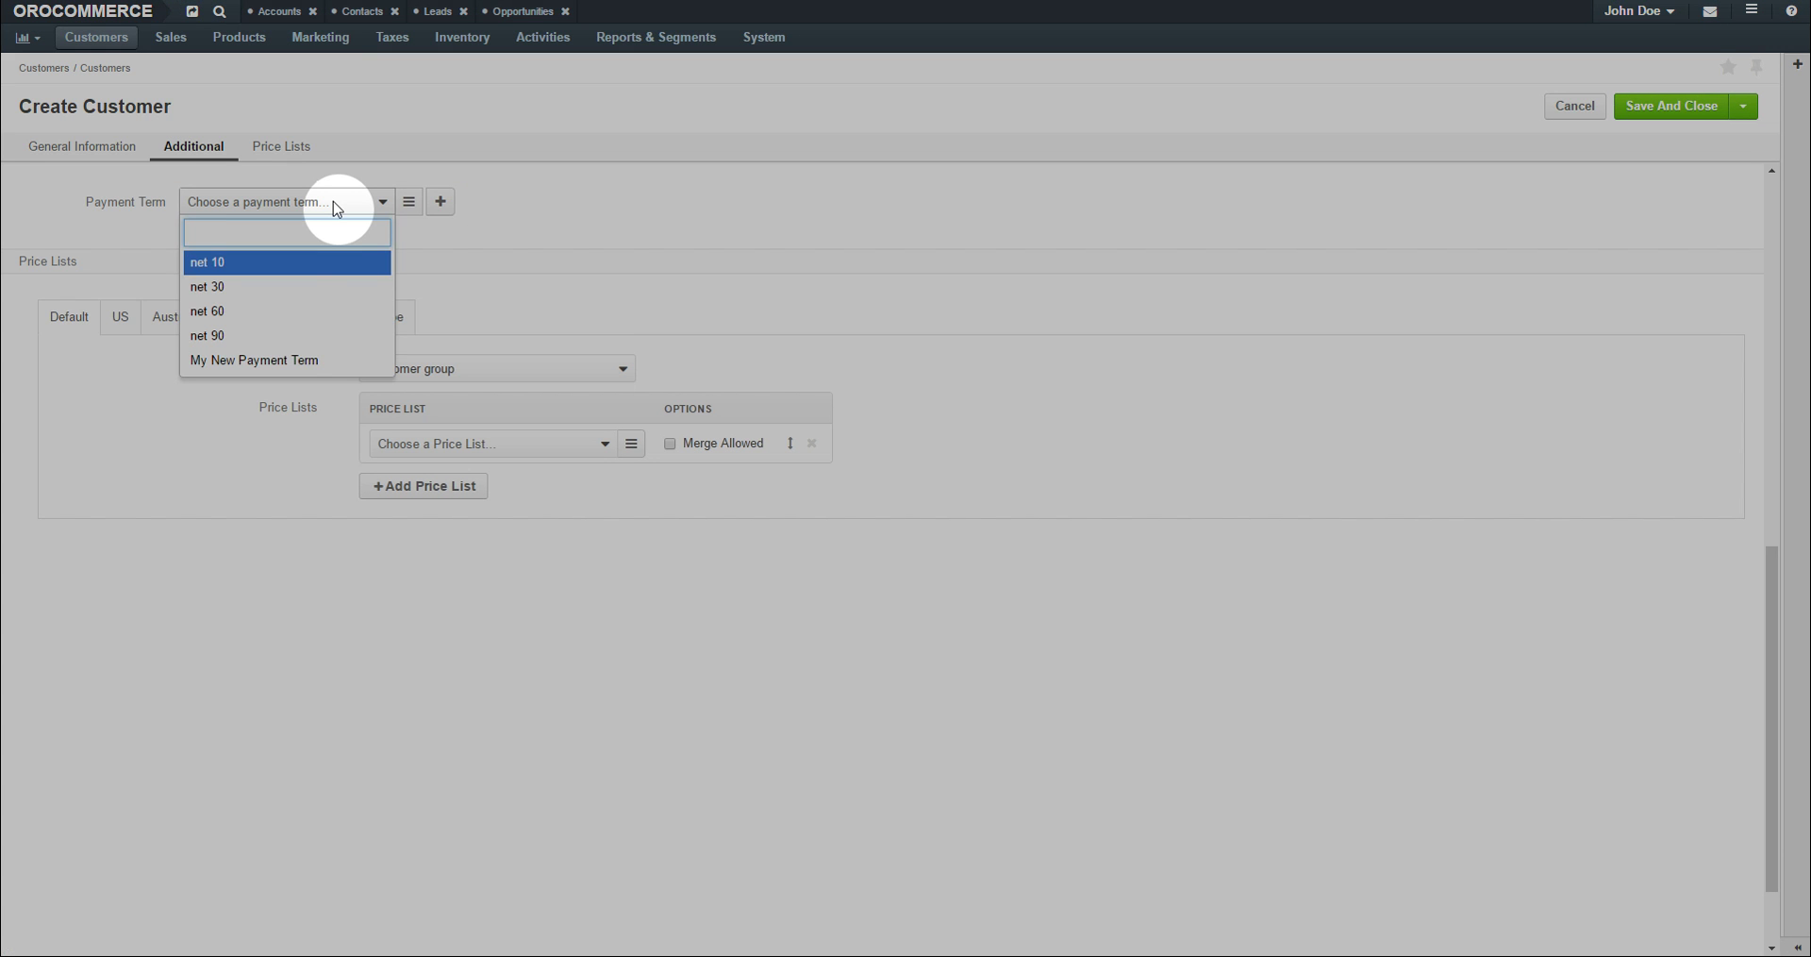
left_click(267, 288)
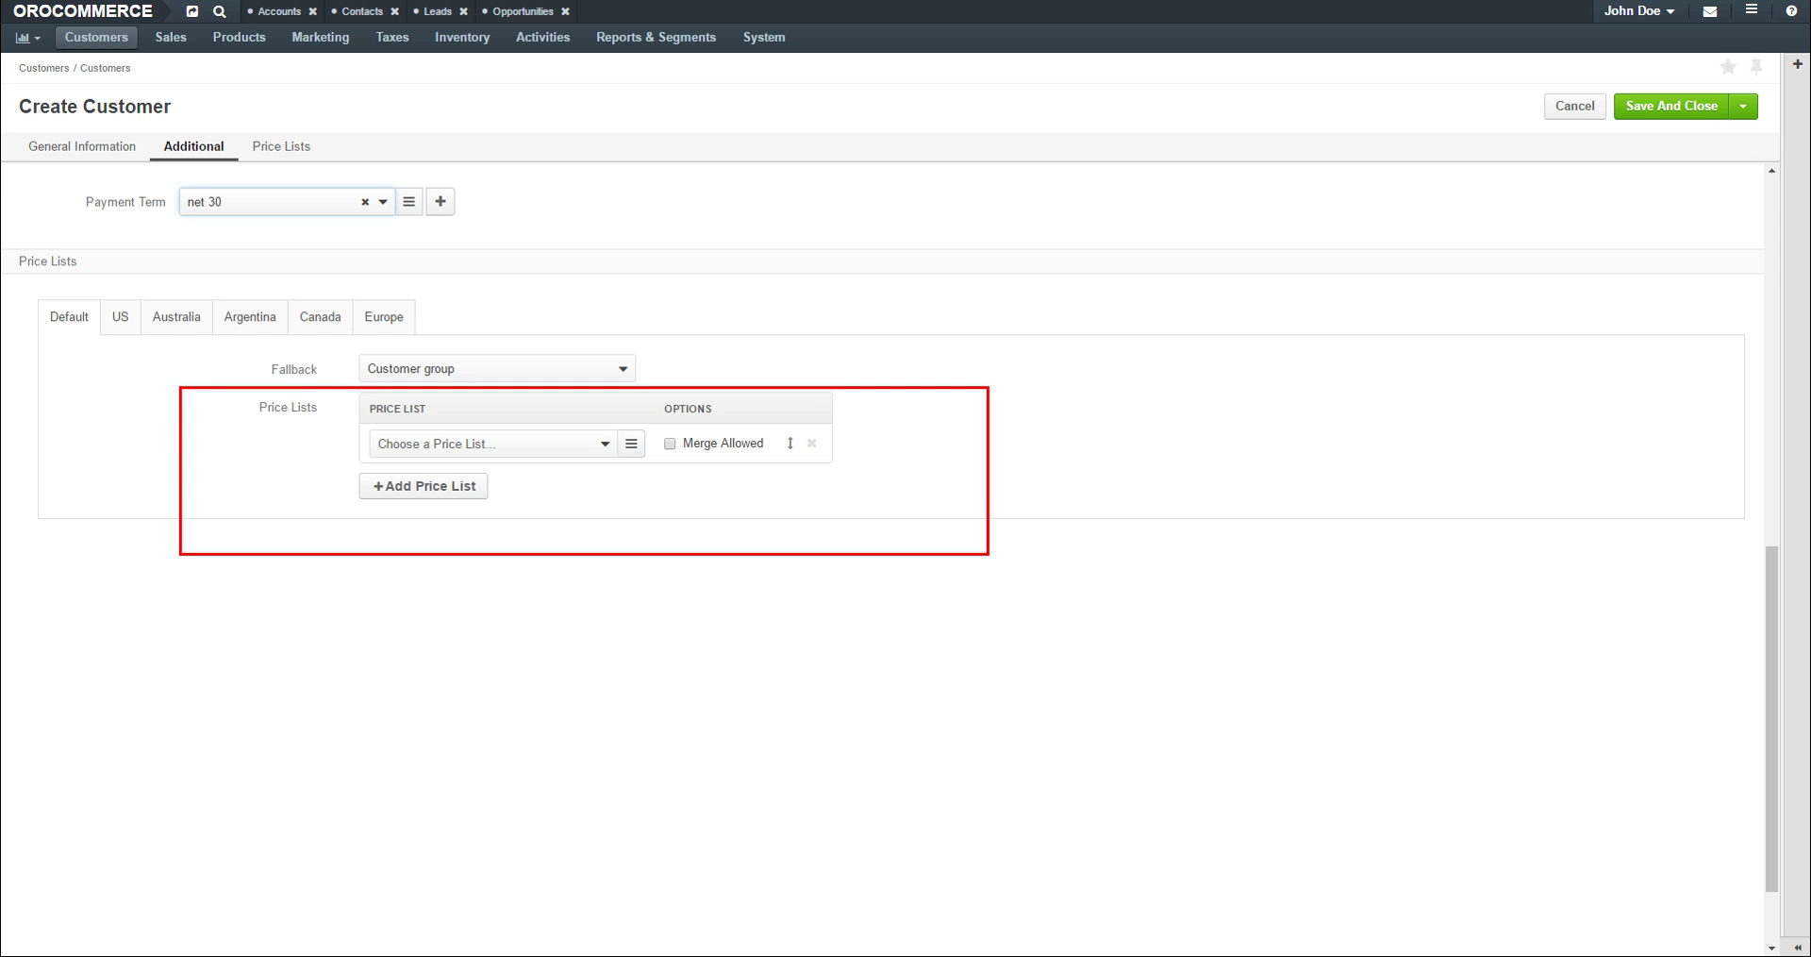
Assign Default Price List to the customer and add Wholesale Price List as a second price list for the default website.
left_click(605, 444)
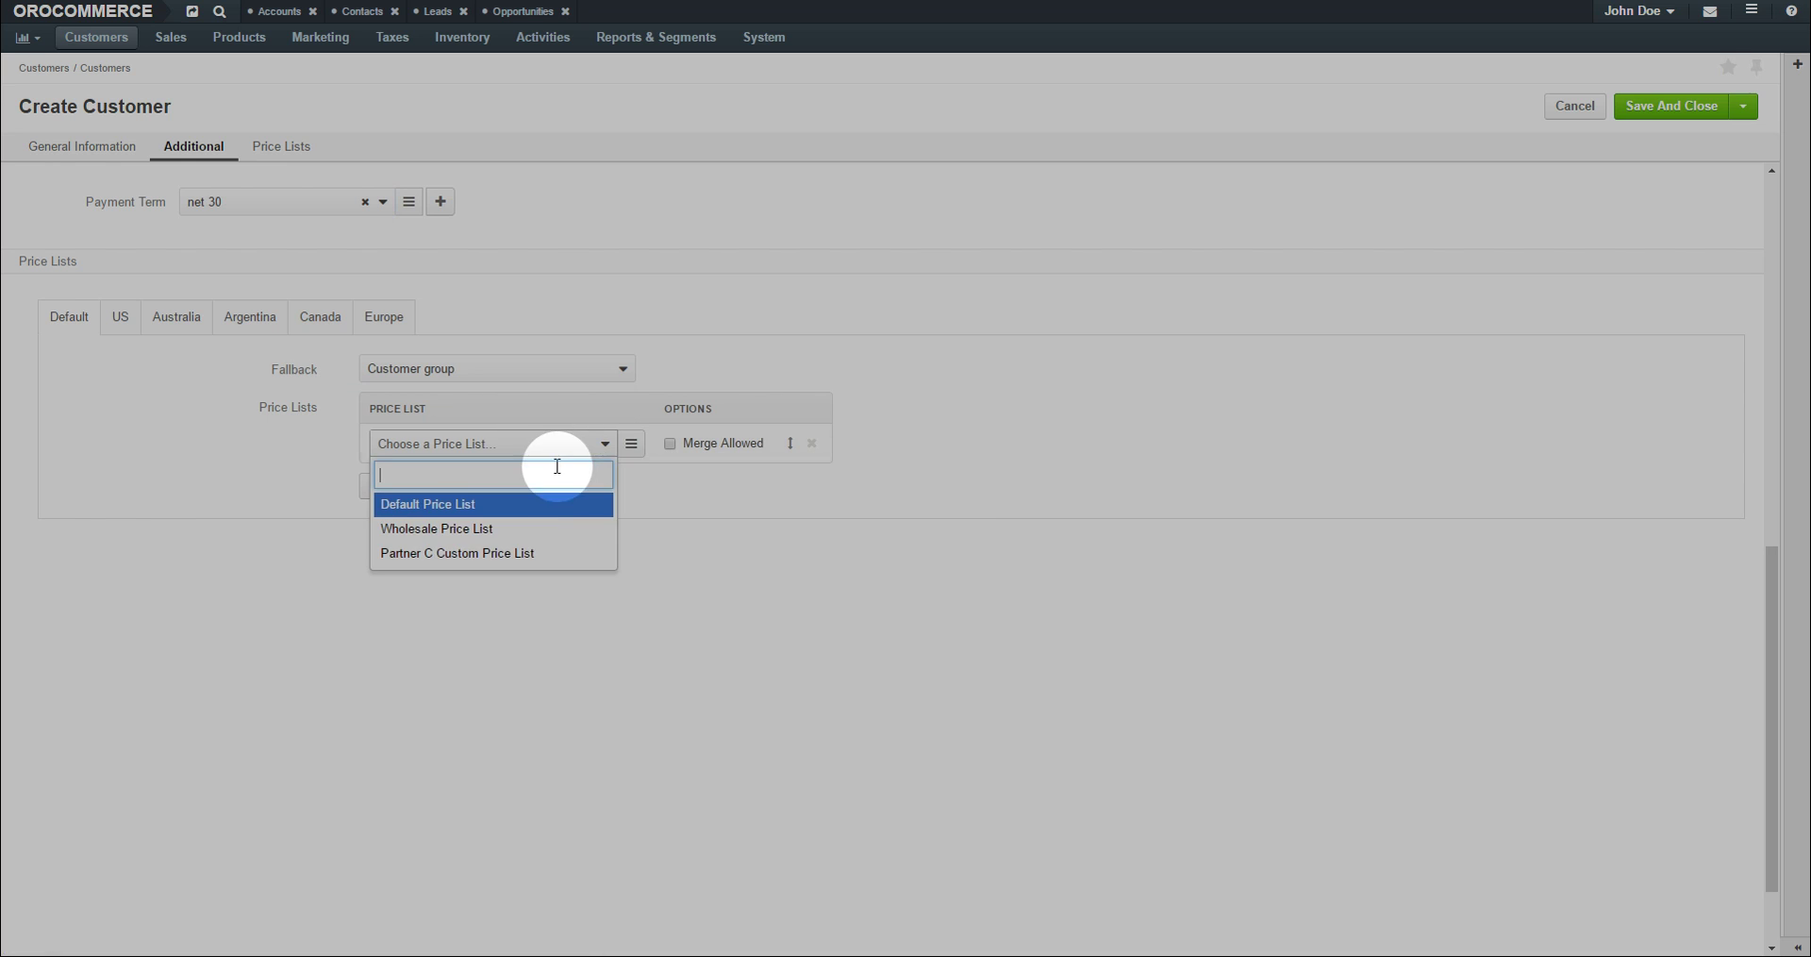
left_click(534, 505)
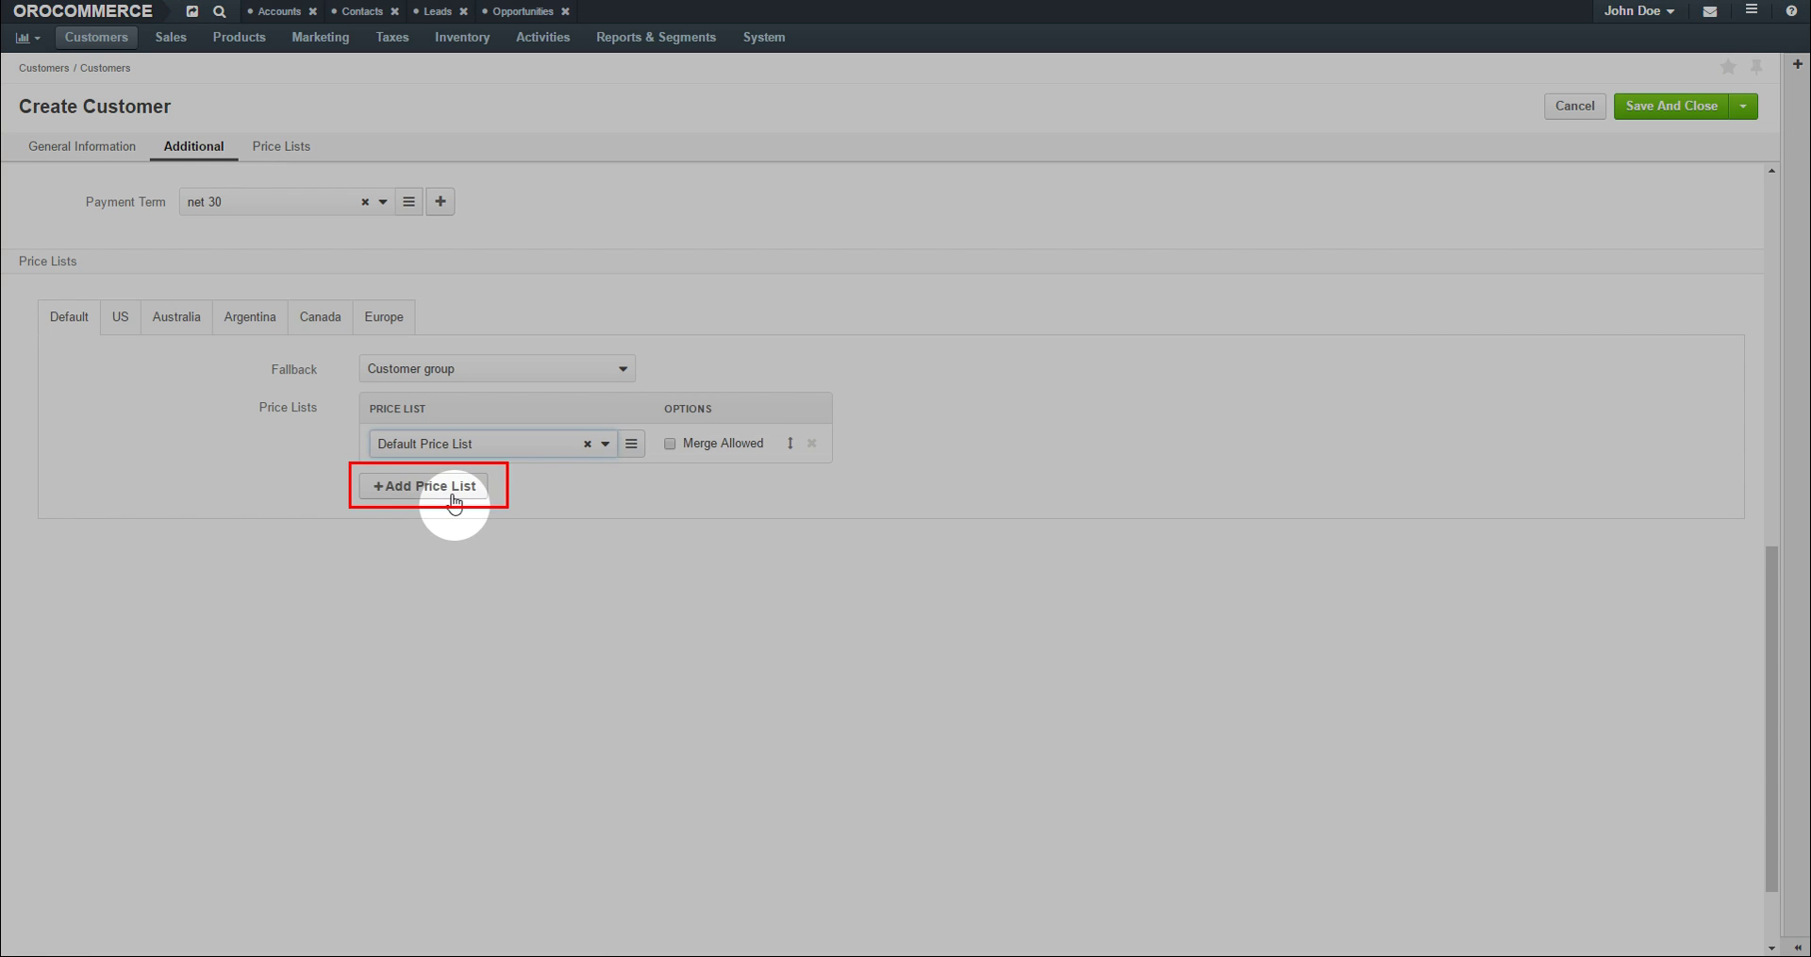
left_click(457, 490)
left_click(541, 494)
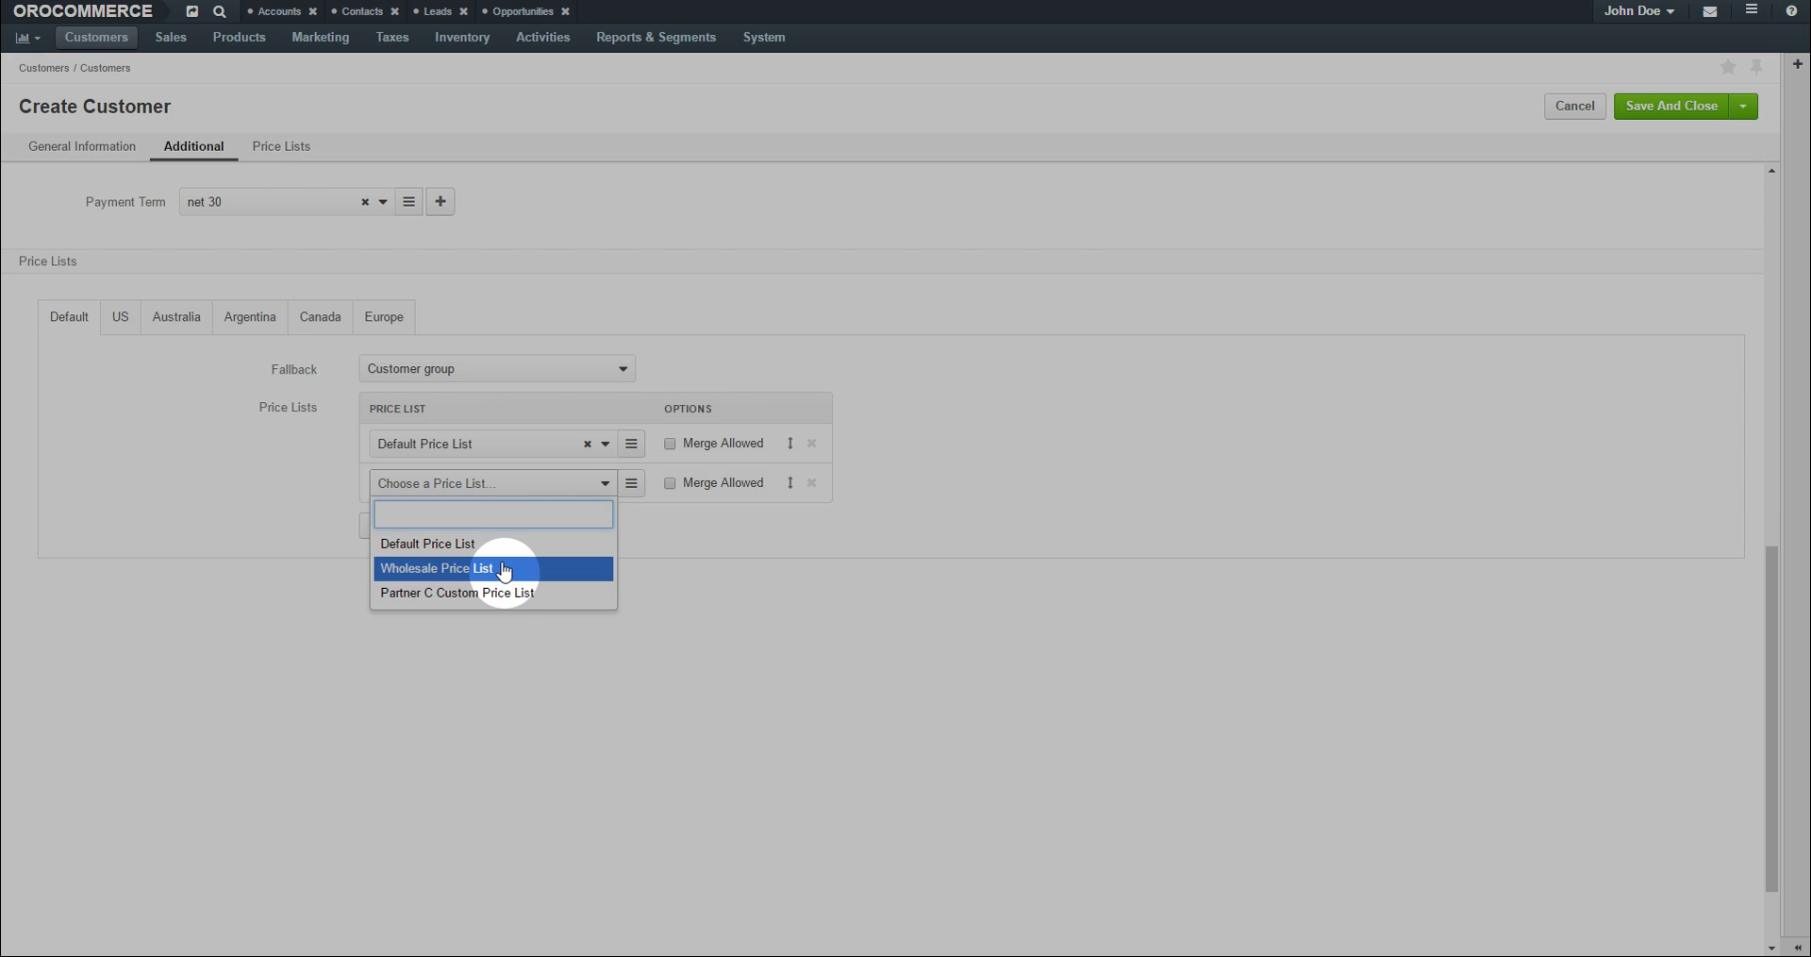
left_click(509, 567)
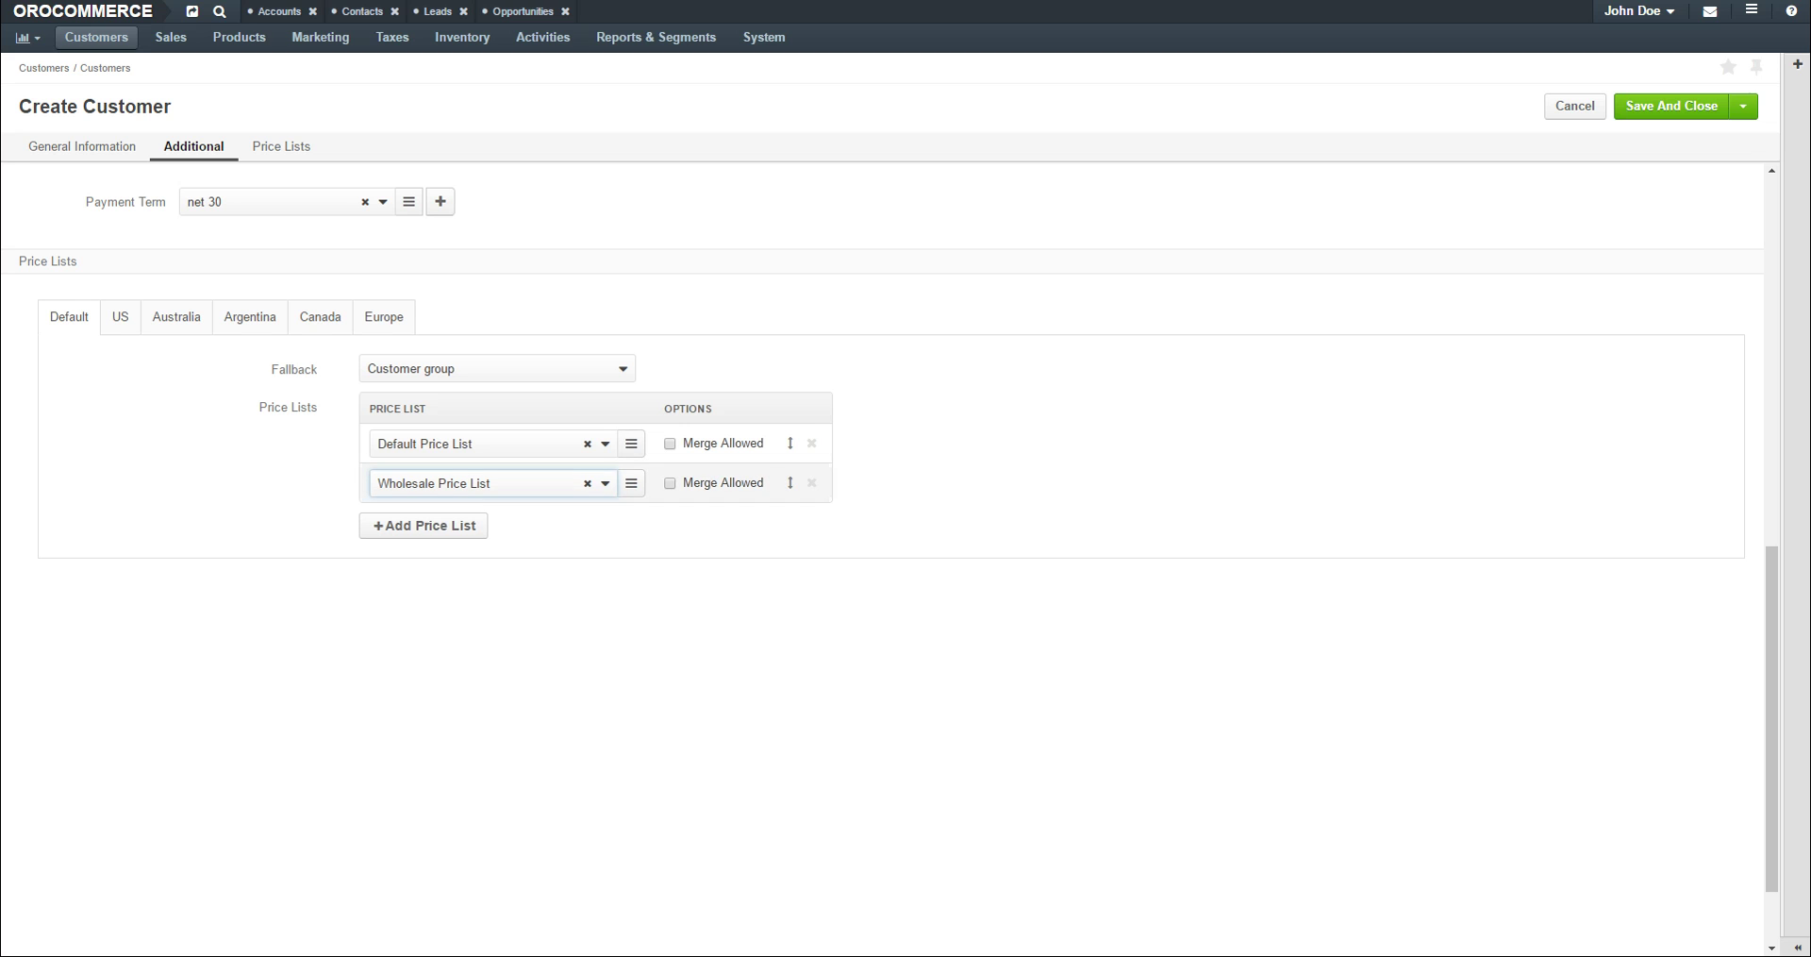
Move Wholesale Price List above Default Price List, allow merging for it, and save and close the customer.
left_click_drag(791, 483, 795, 436)
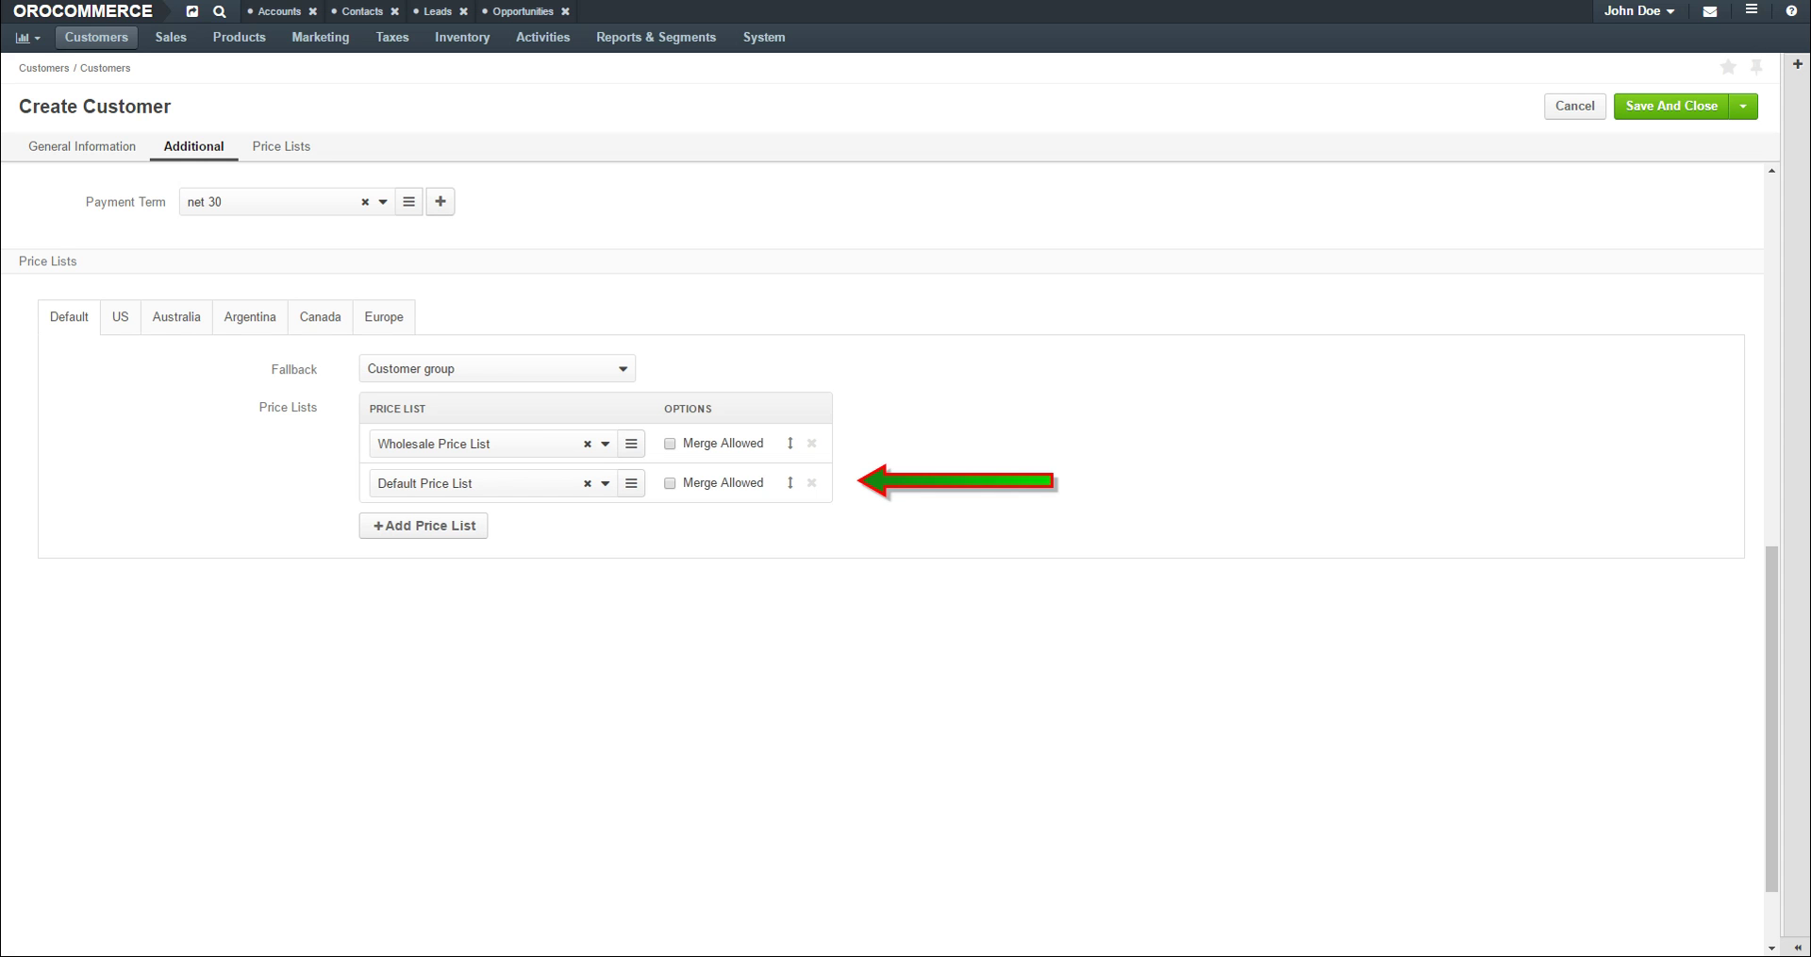
left_click(670, 443)
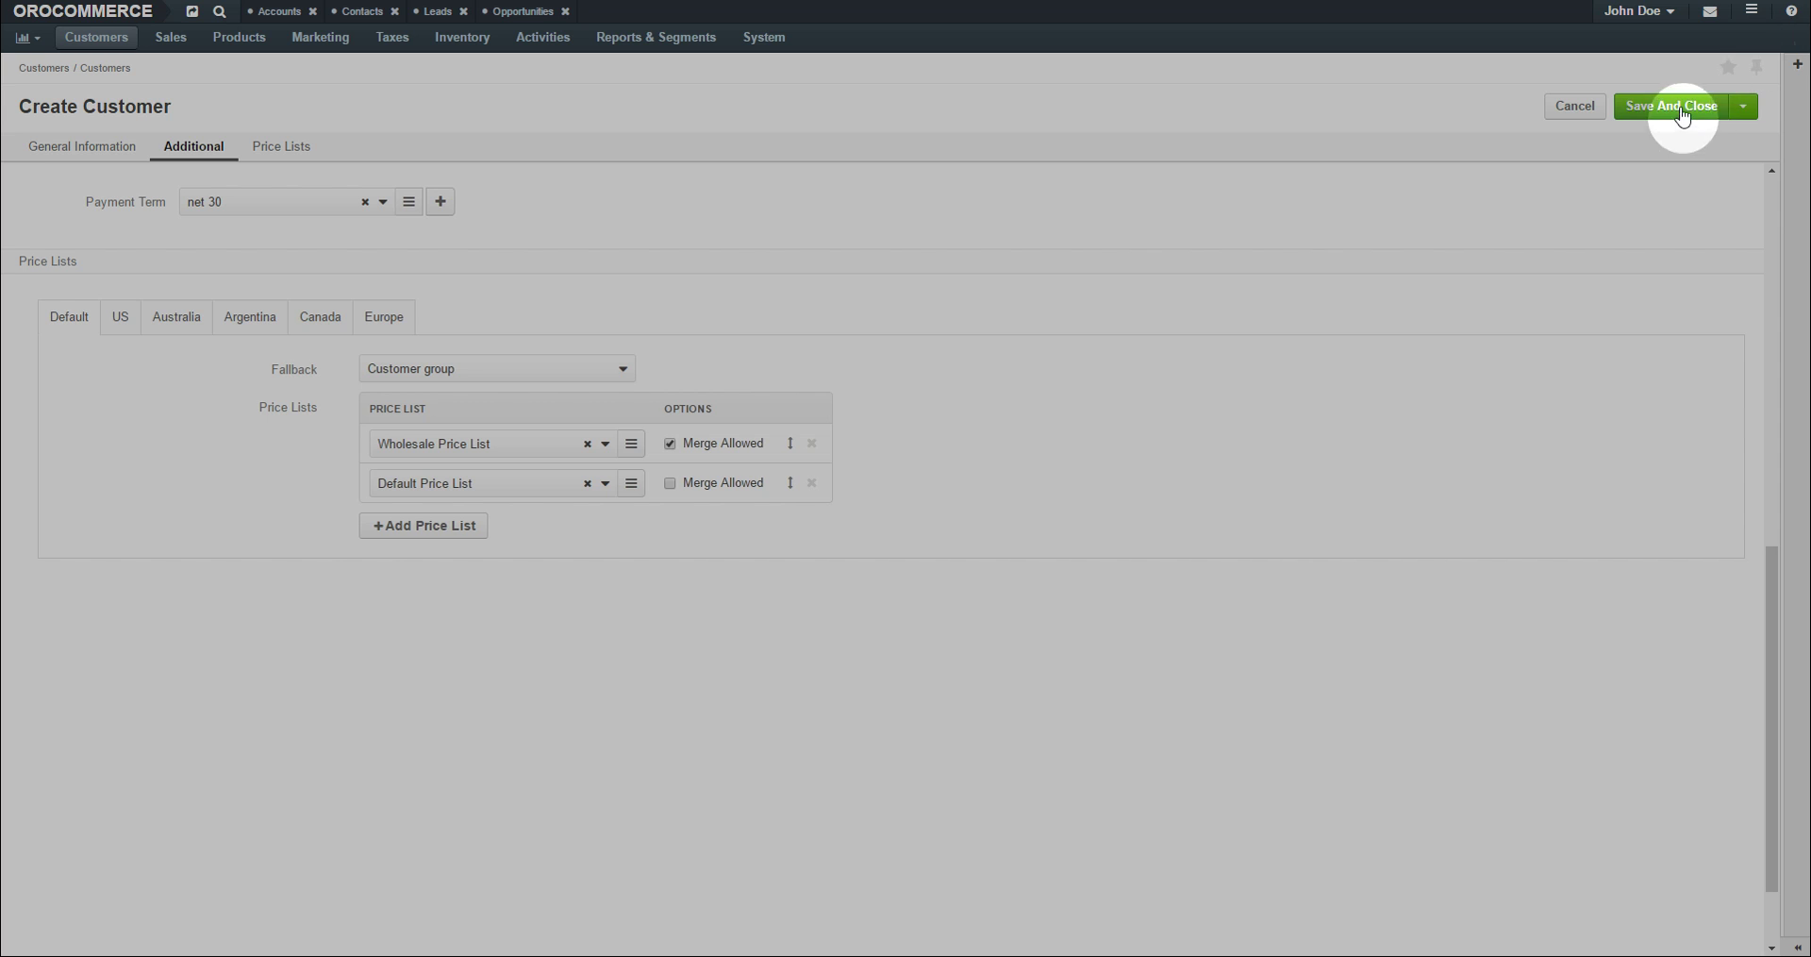
left_click(1679, 107)
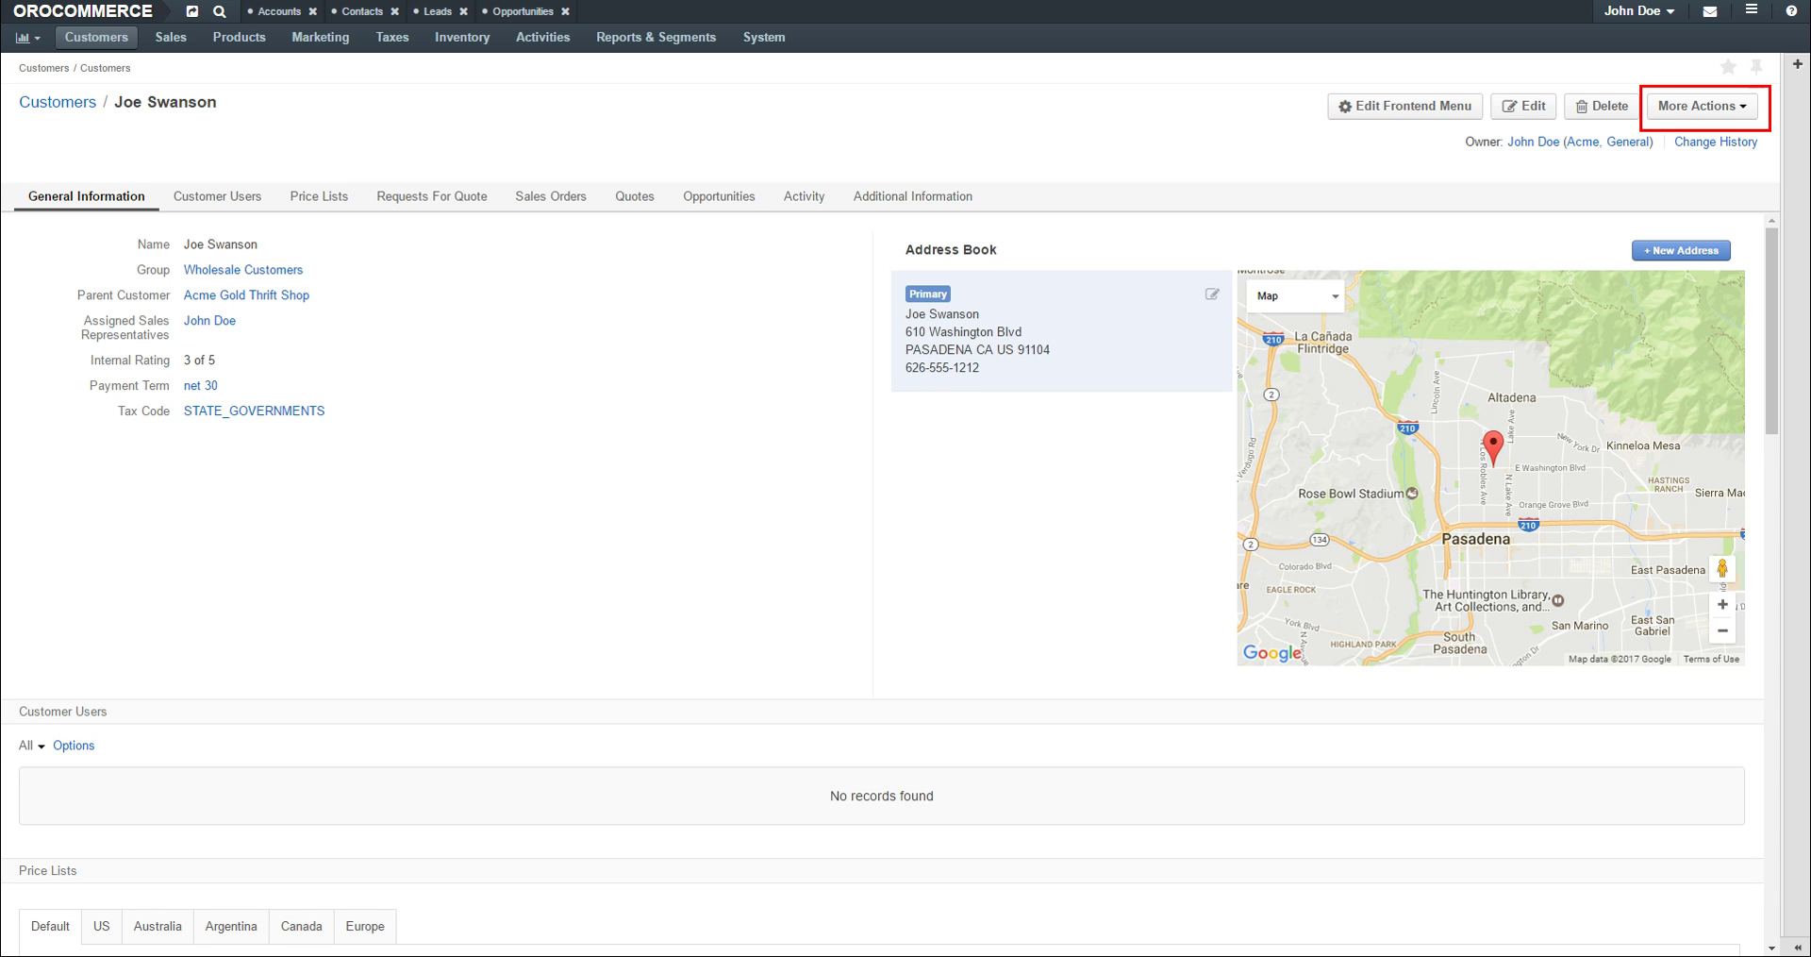
Look at the additional actions available for the saved customer and return to the customer list.
left_click(1717, 109)
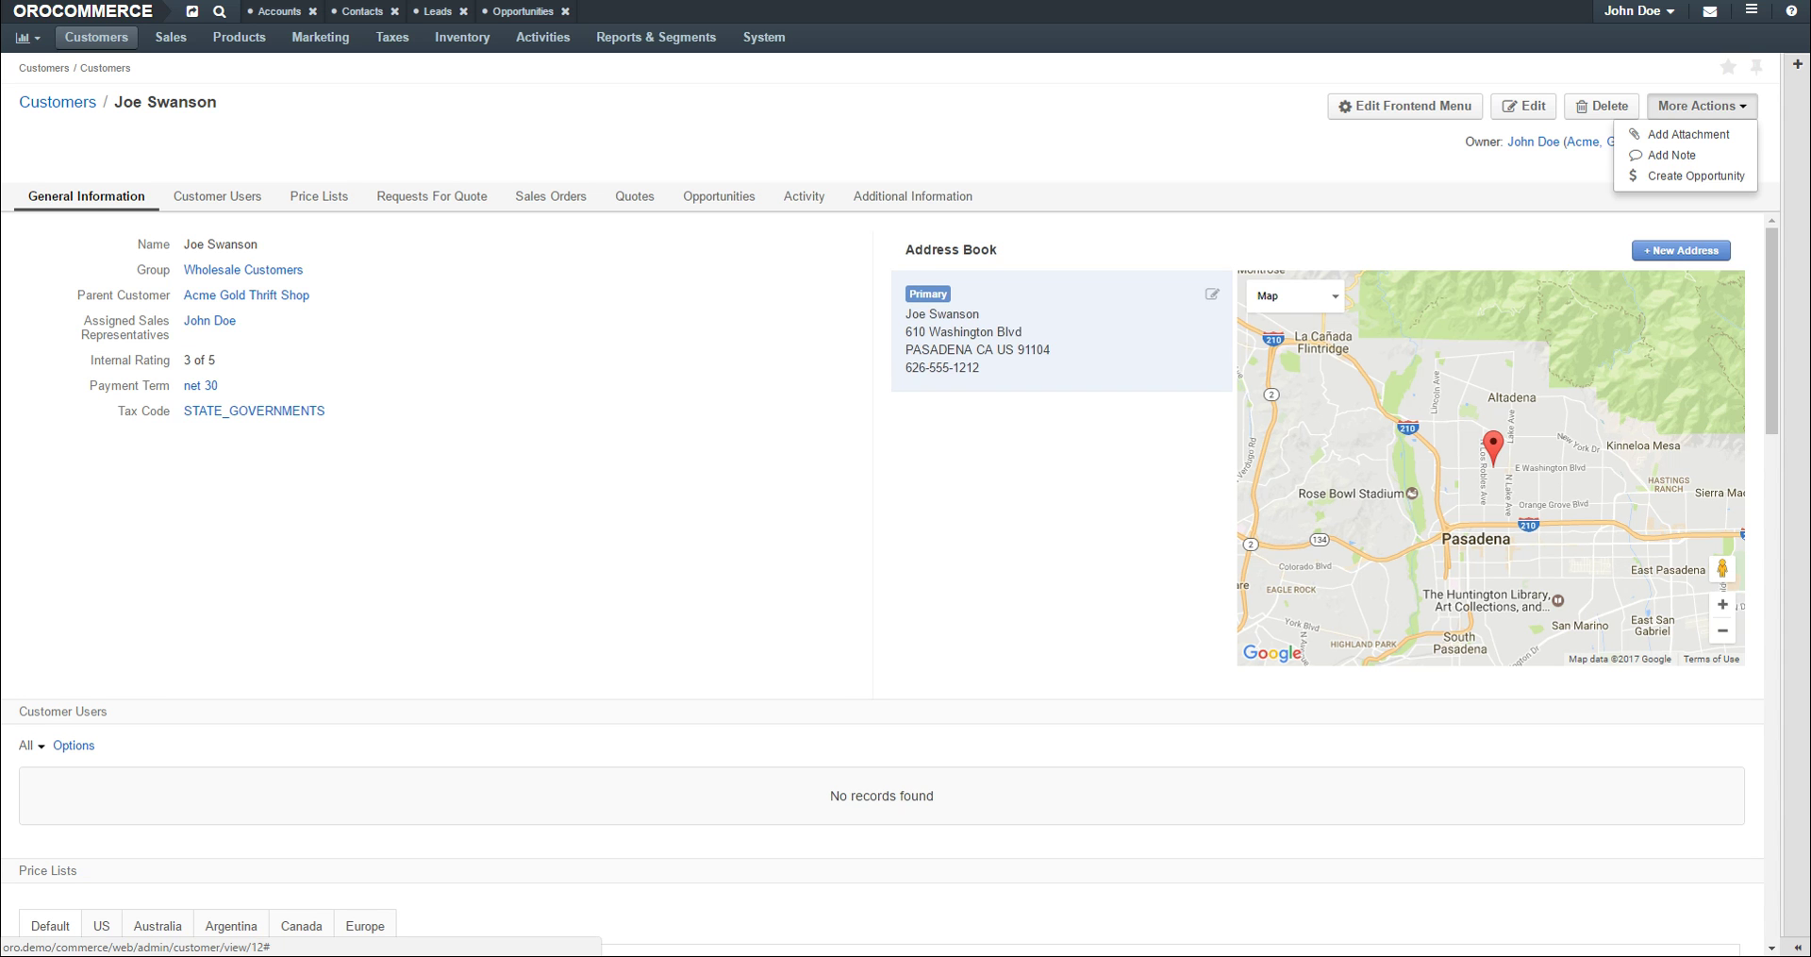
key("Escape")
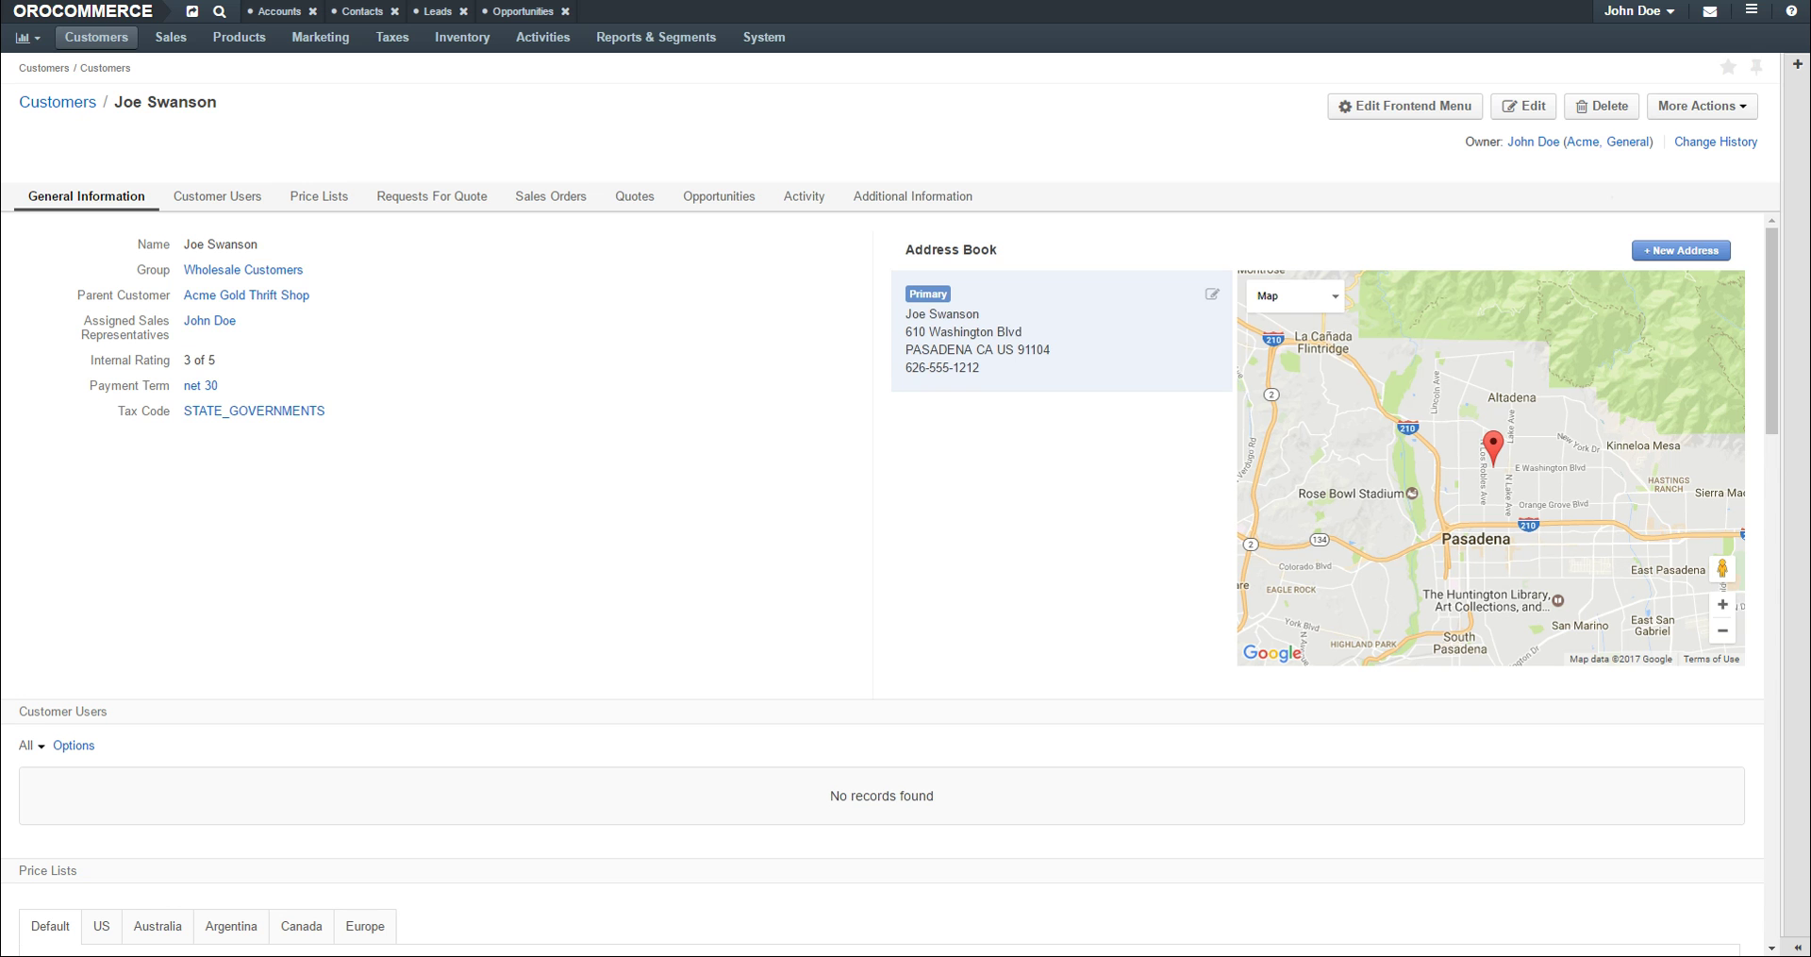
left_click(42, 104)
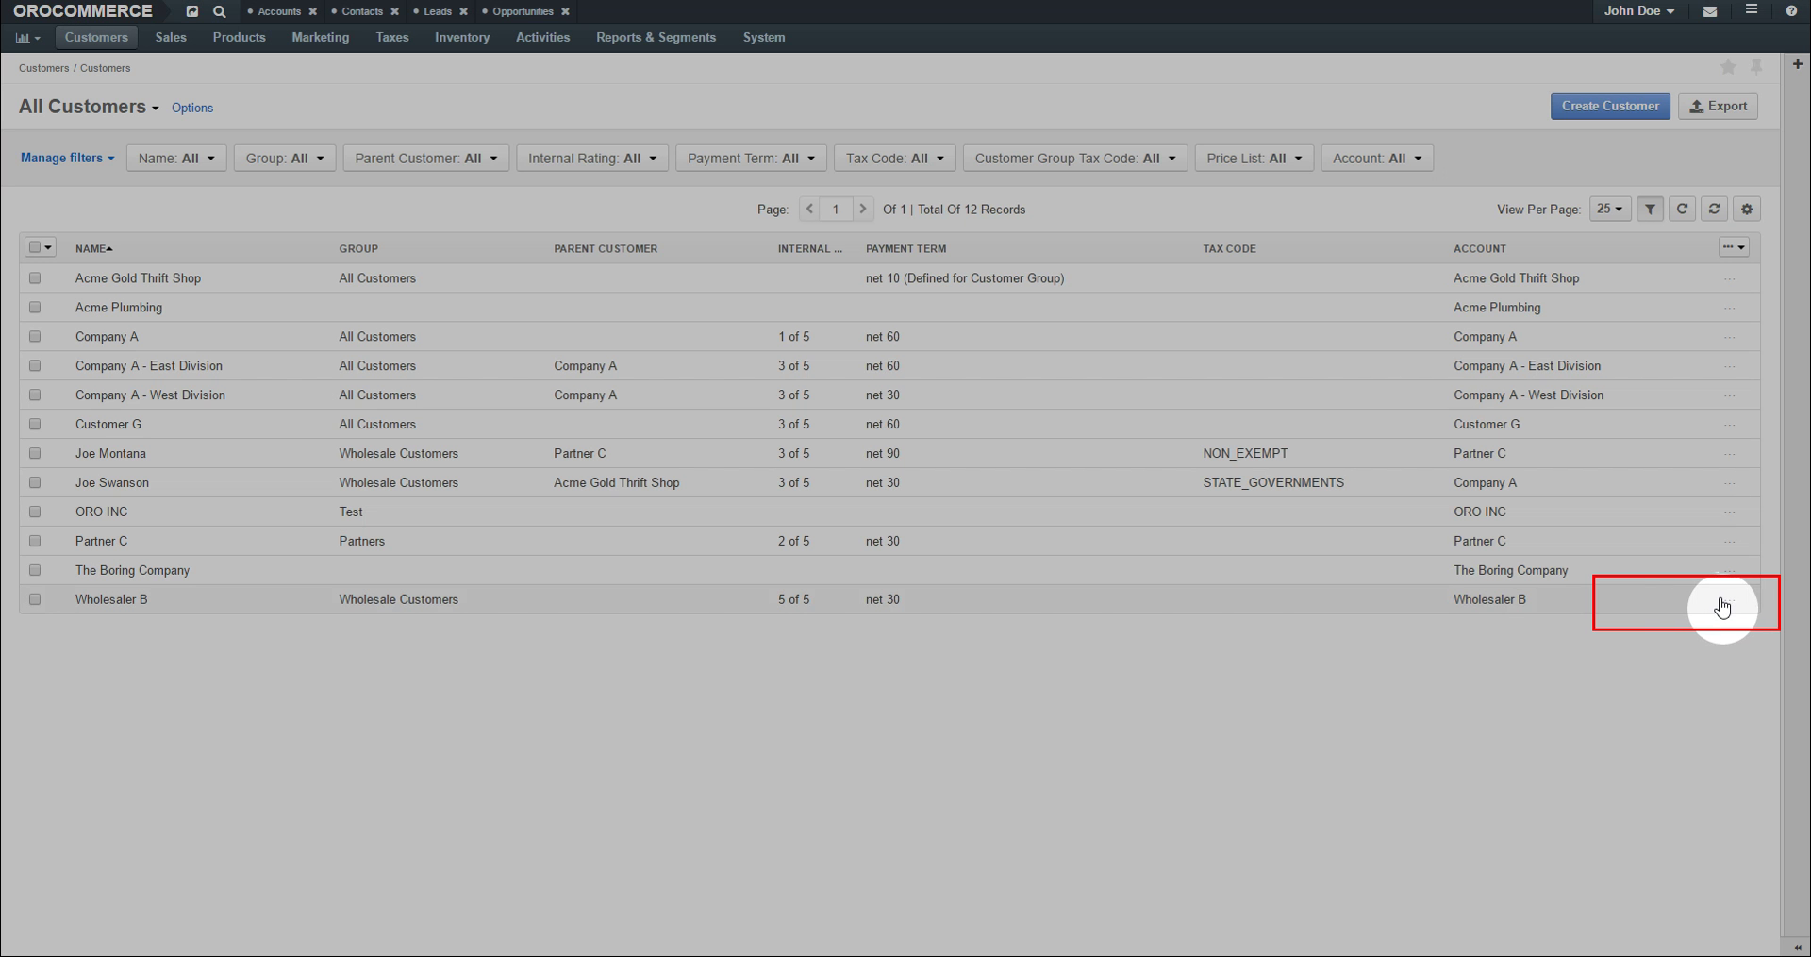
Show the row actions for Wholesaler B and open the Company A - East Division customer record.
mouse_move(1729, 599)
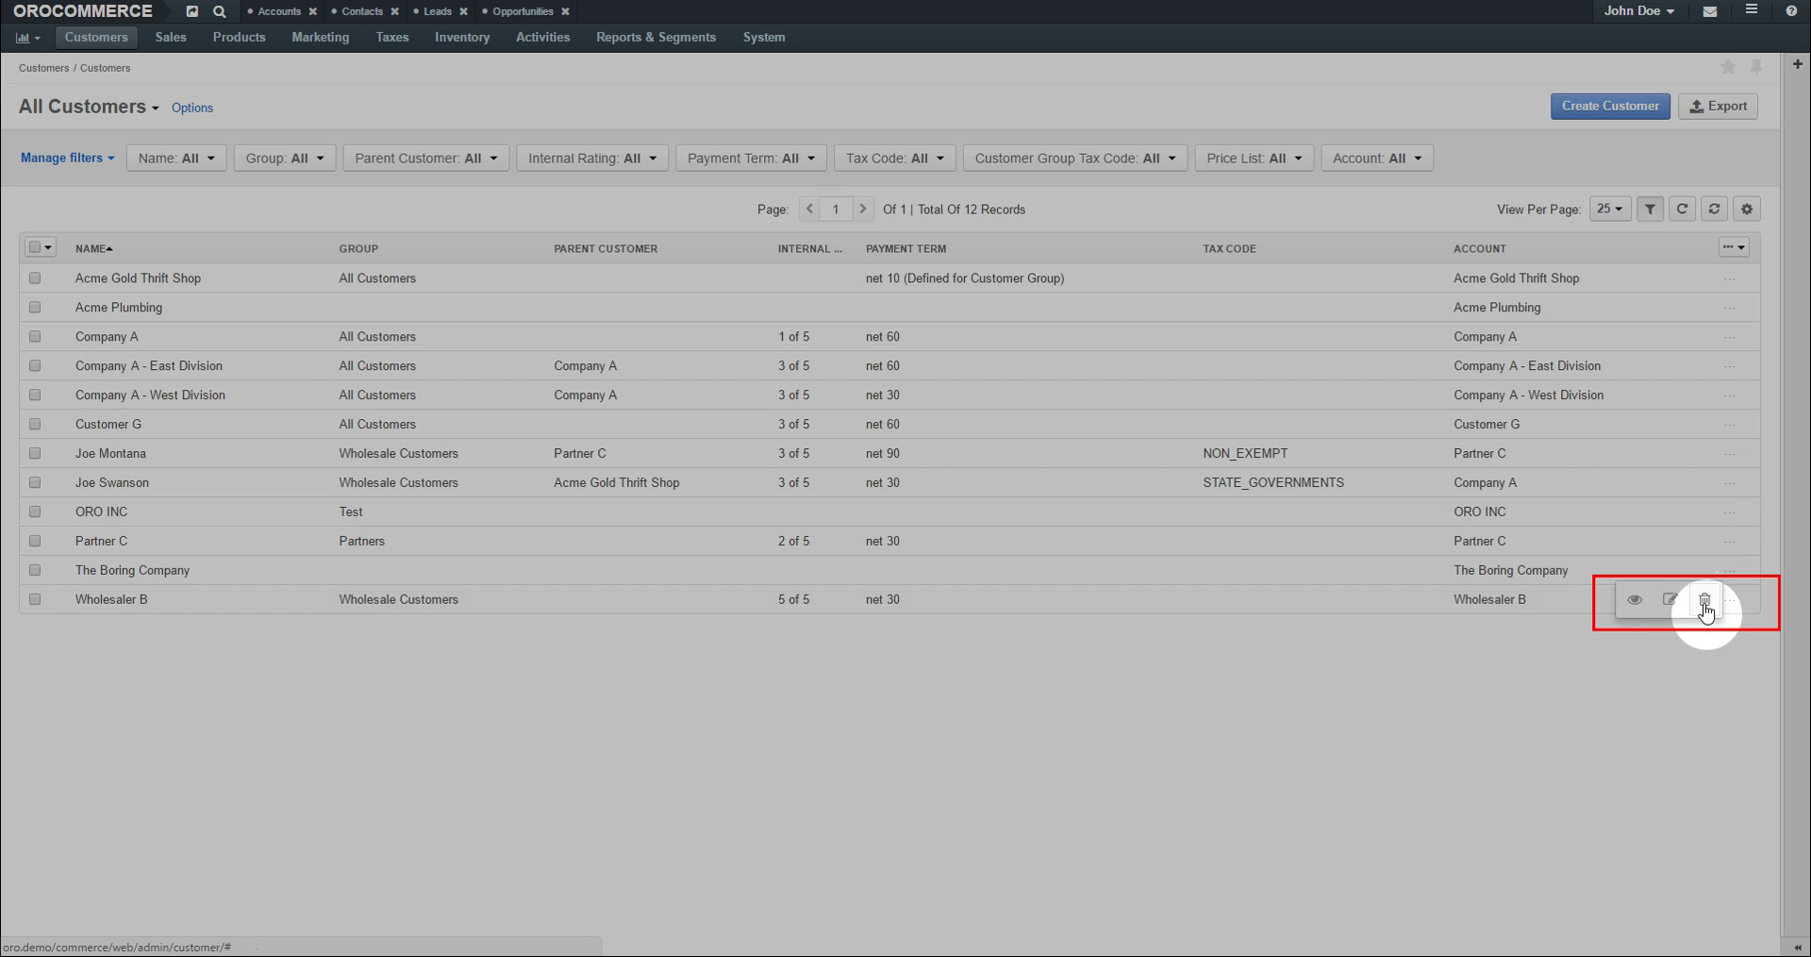
left_click(1706, 604)
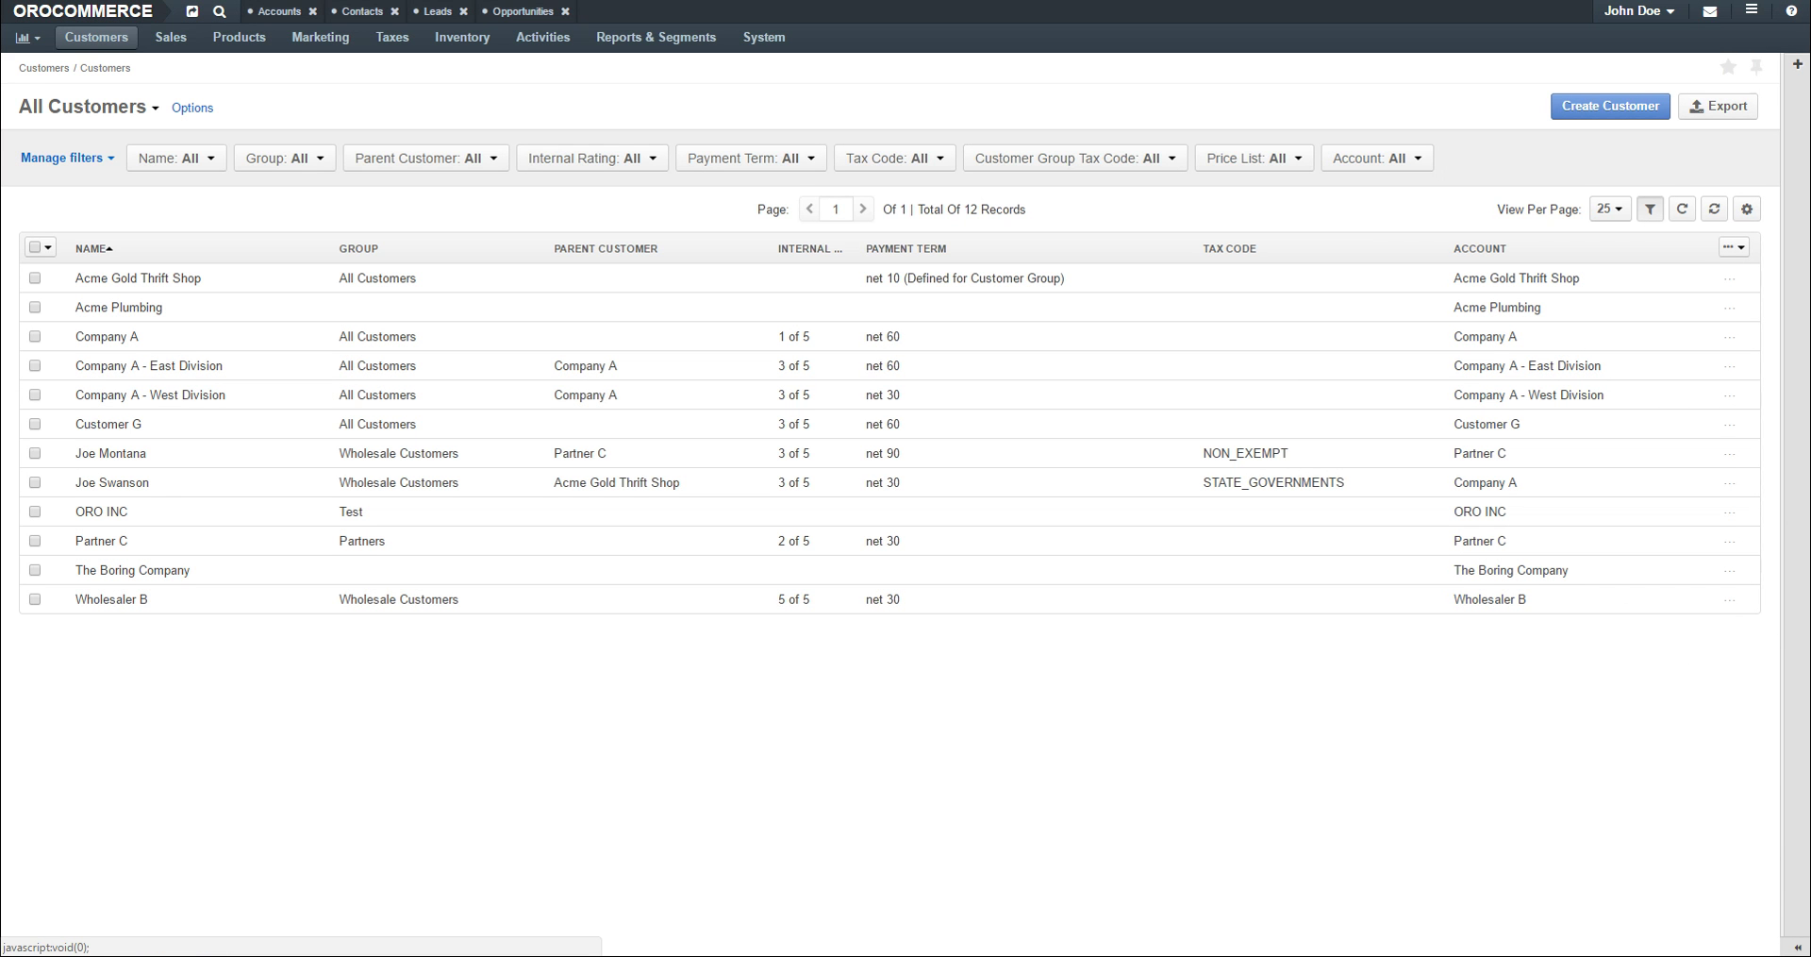
left_click(849, 365)
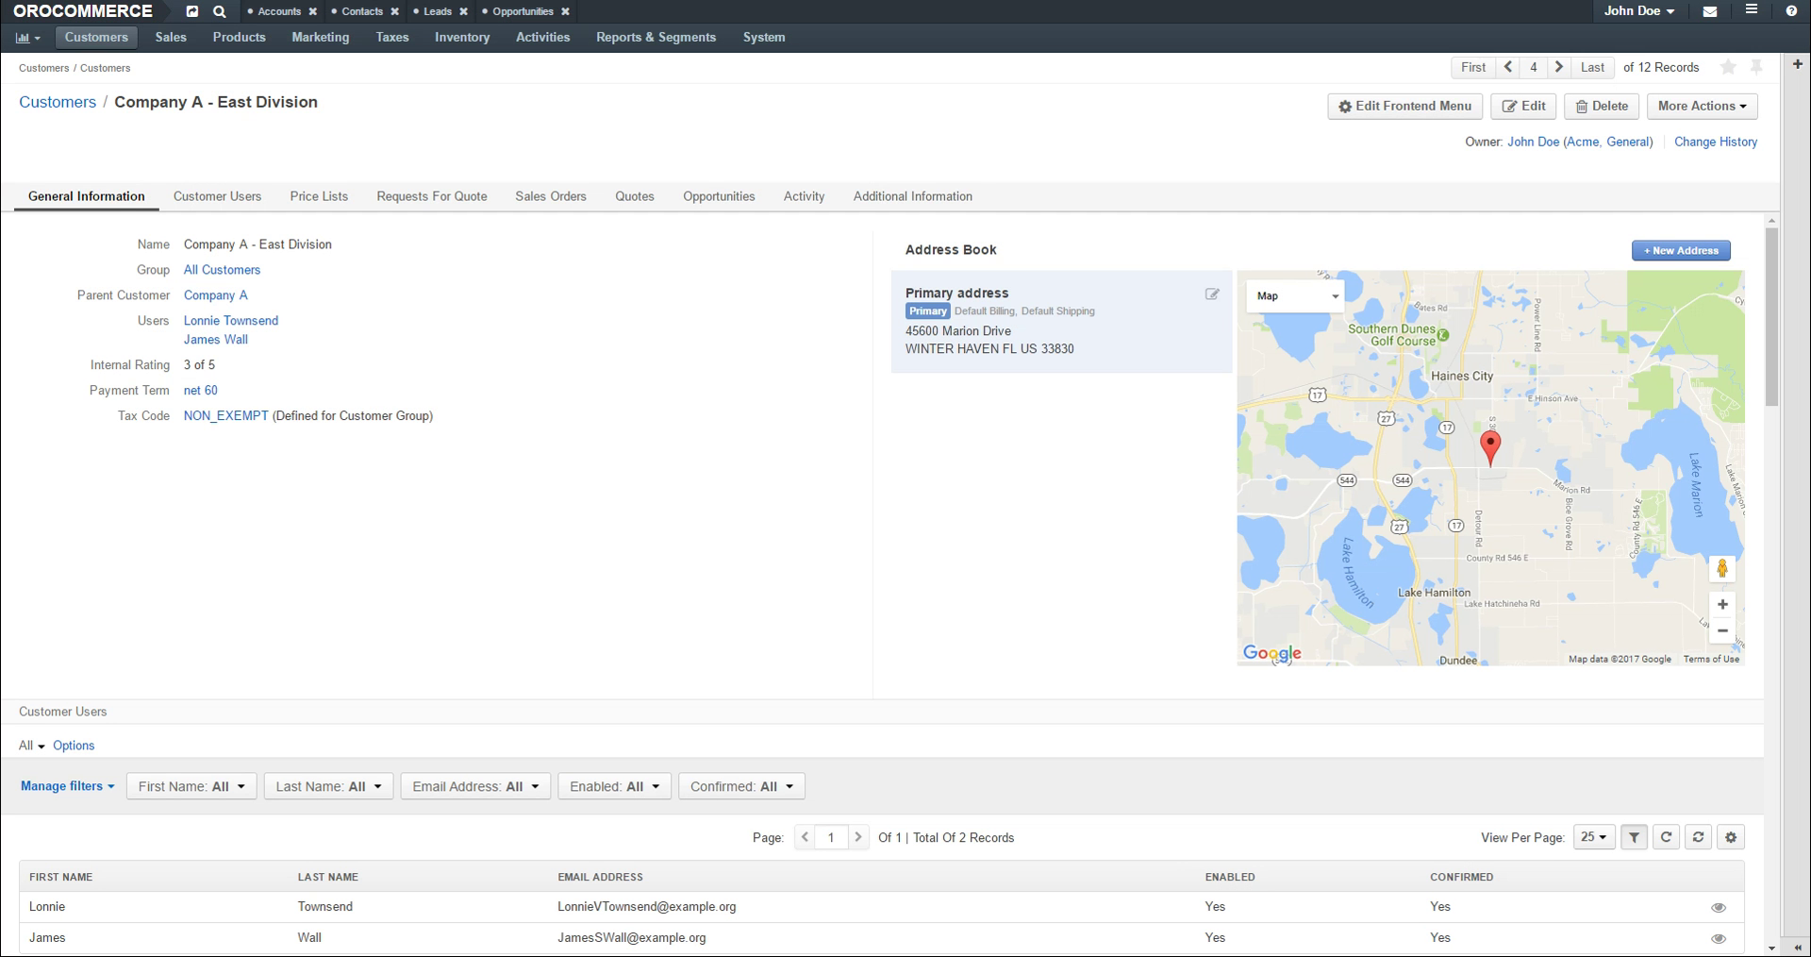